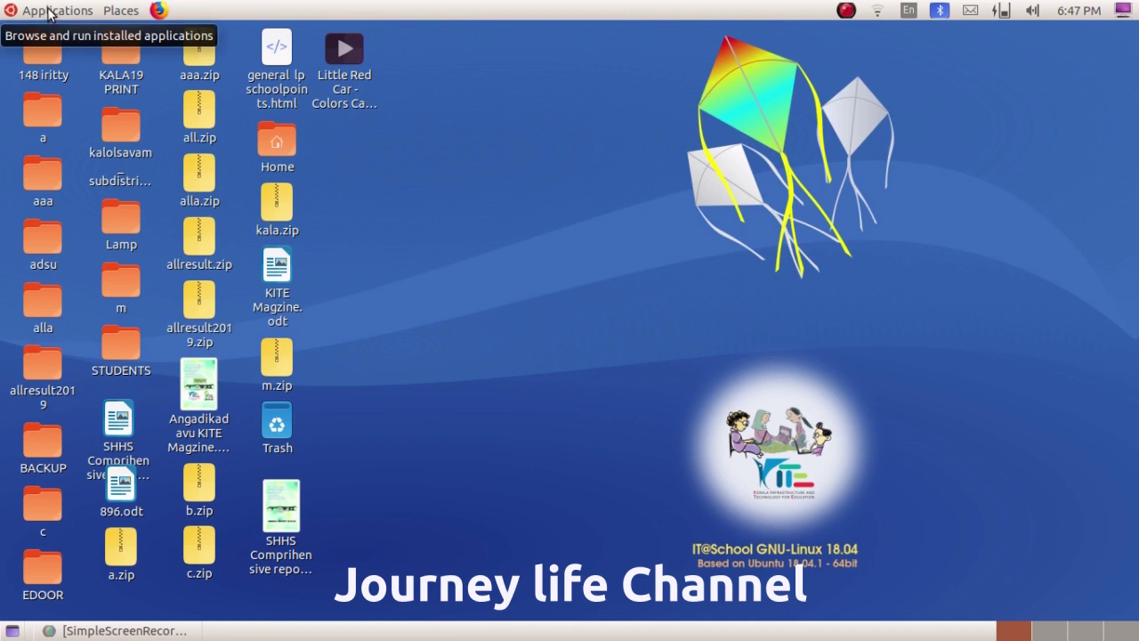
Launch Inkscape Vector Graphics Editor from the Applications menu to get a blank document.
click(50, 13)
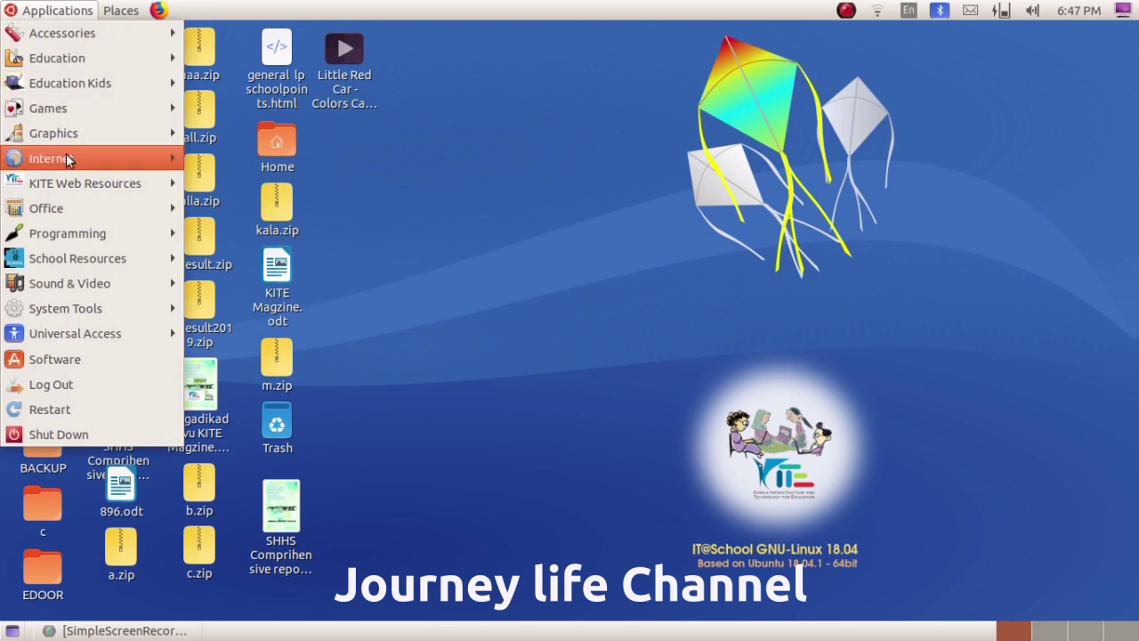
mouse_move(54, 133)
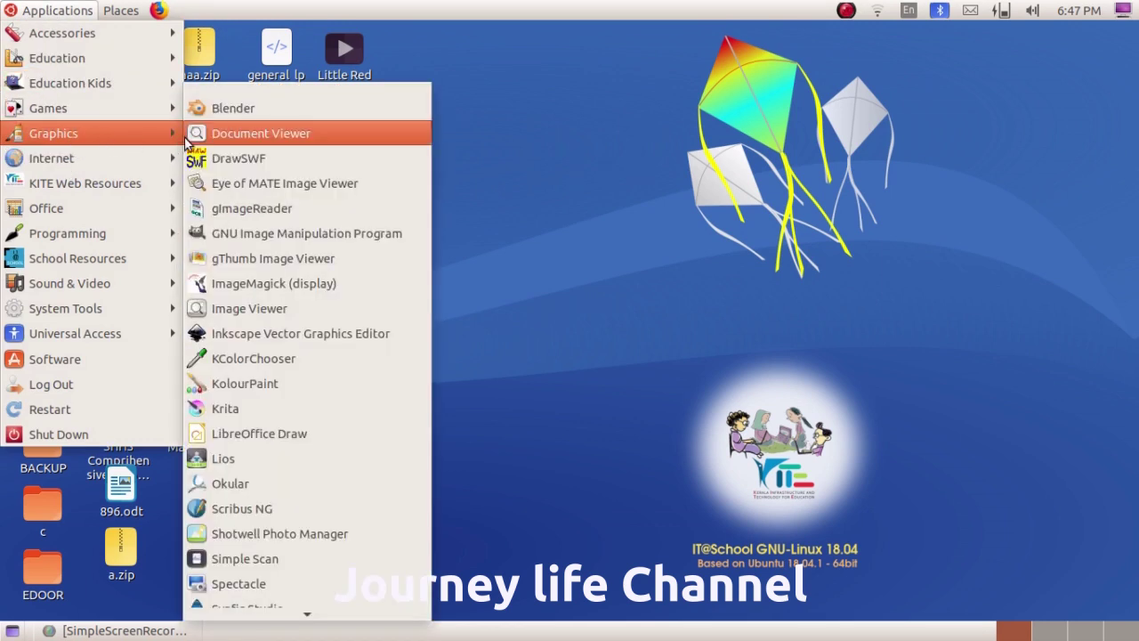
click(246, 339)
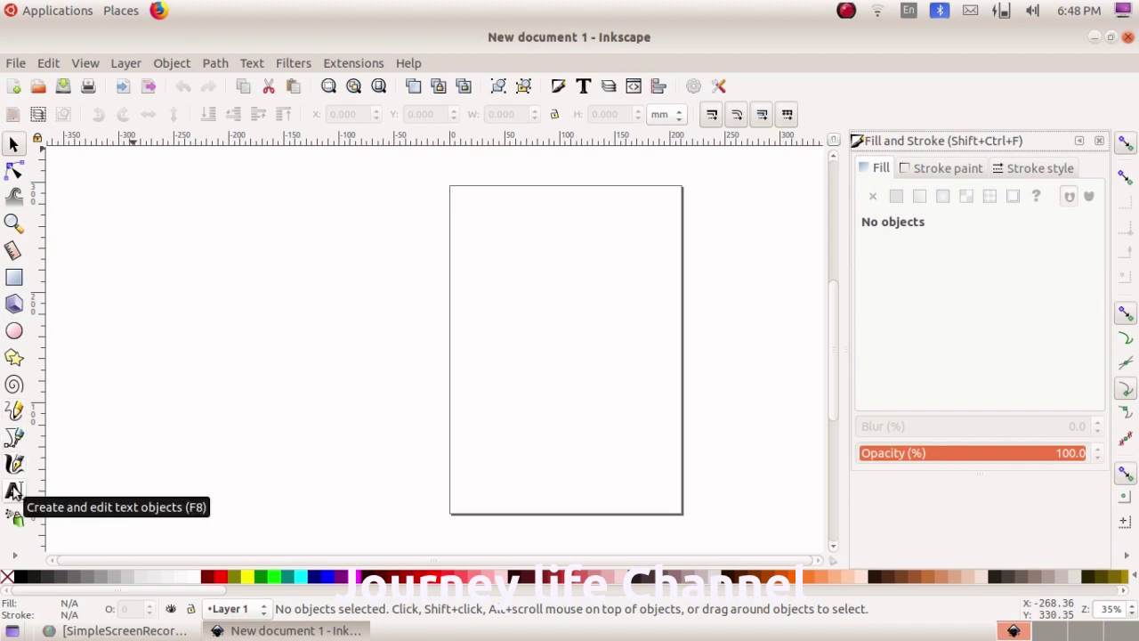
click(14, 559)
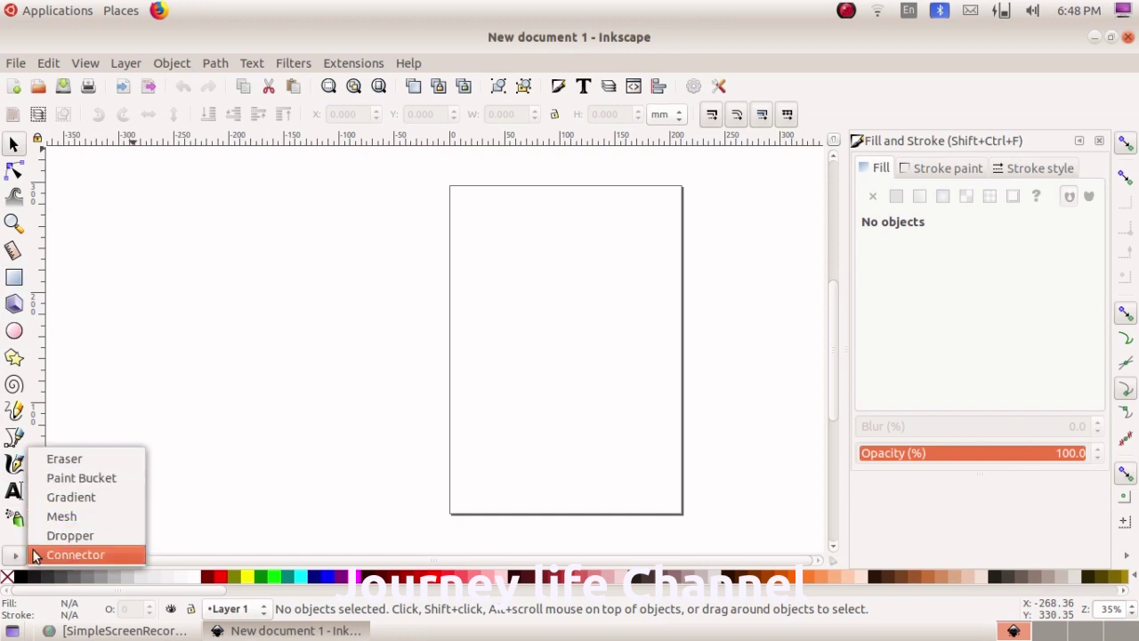
click(40, 574)
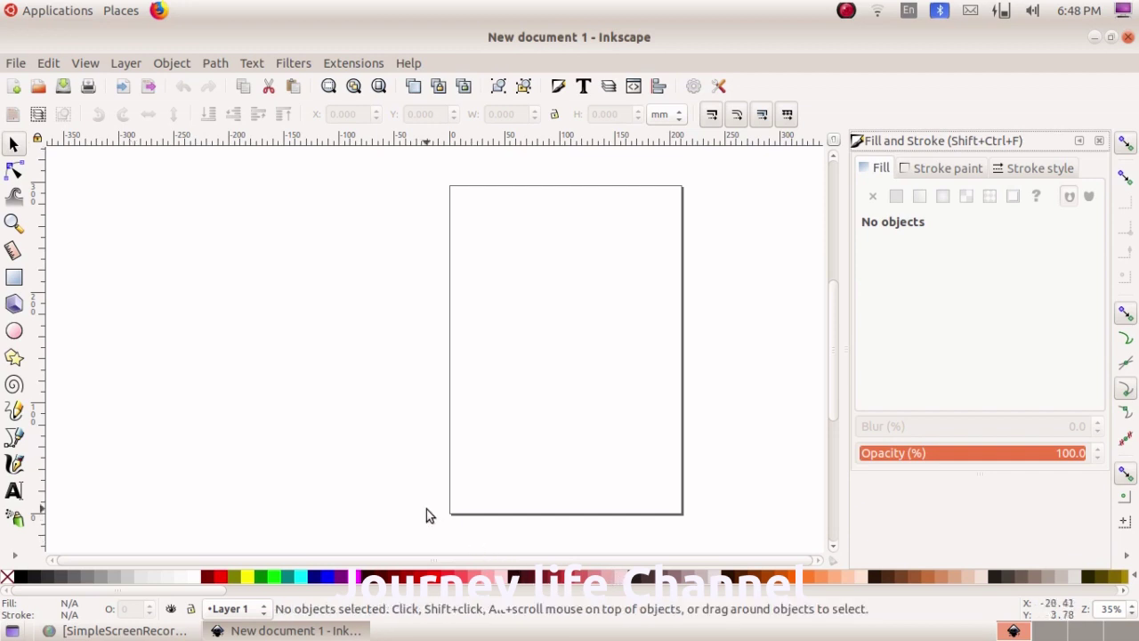
click(16, 277)
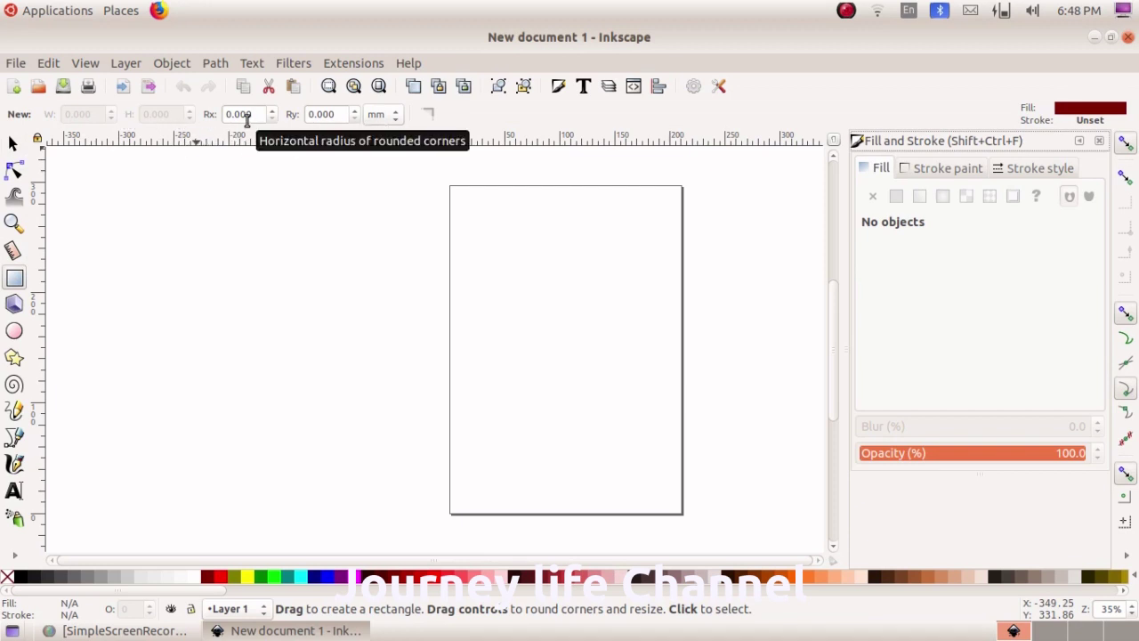
click(13, 147)
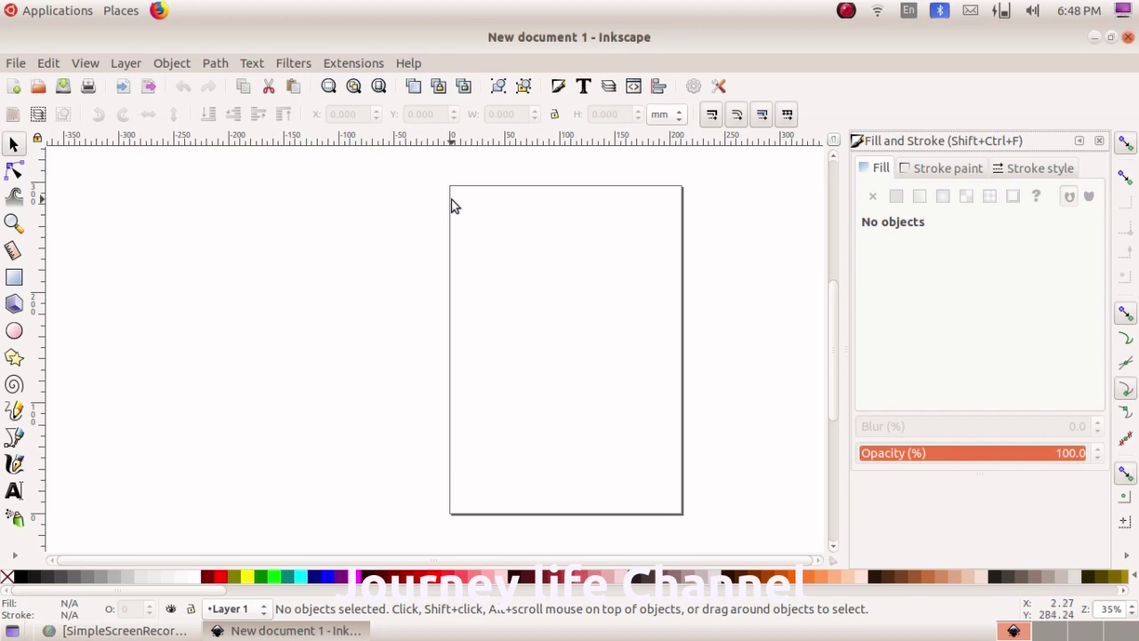
Turn off Show page border in Document Properties so the canvas is borderless.
click(14, 65)
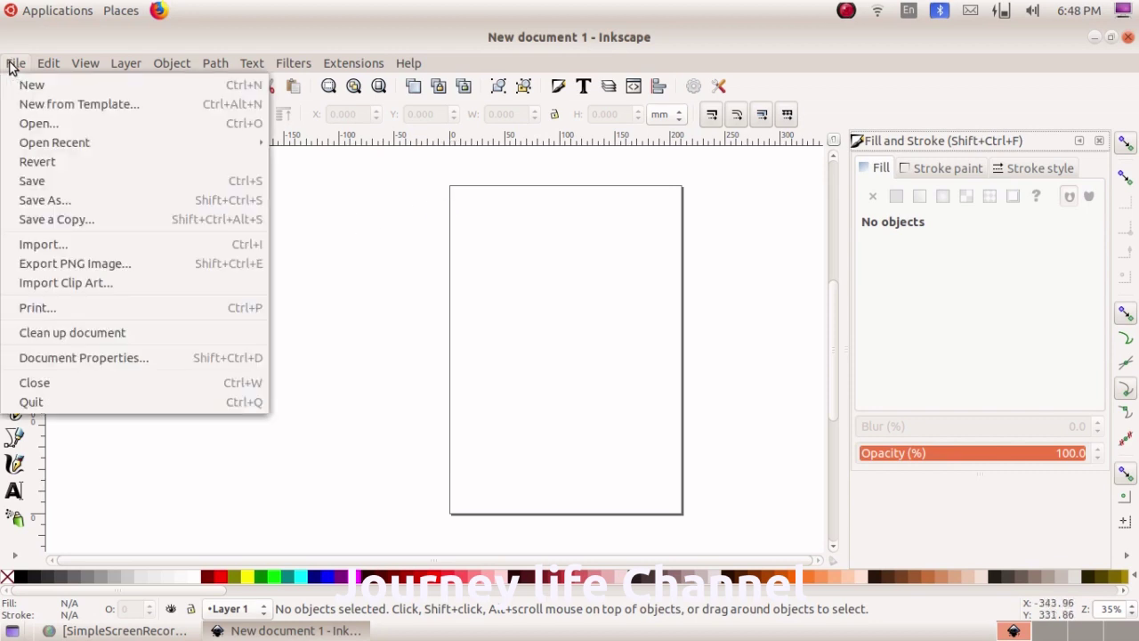
click(64, 357)
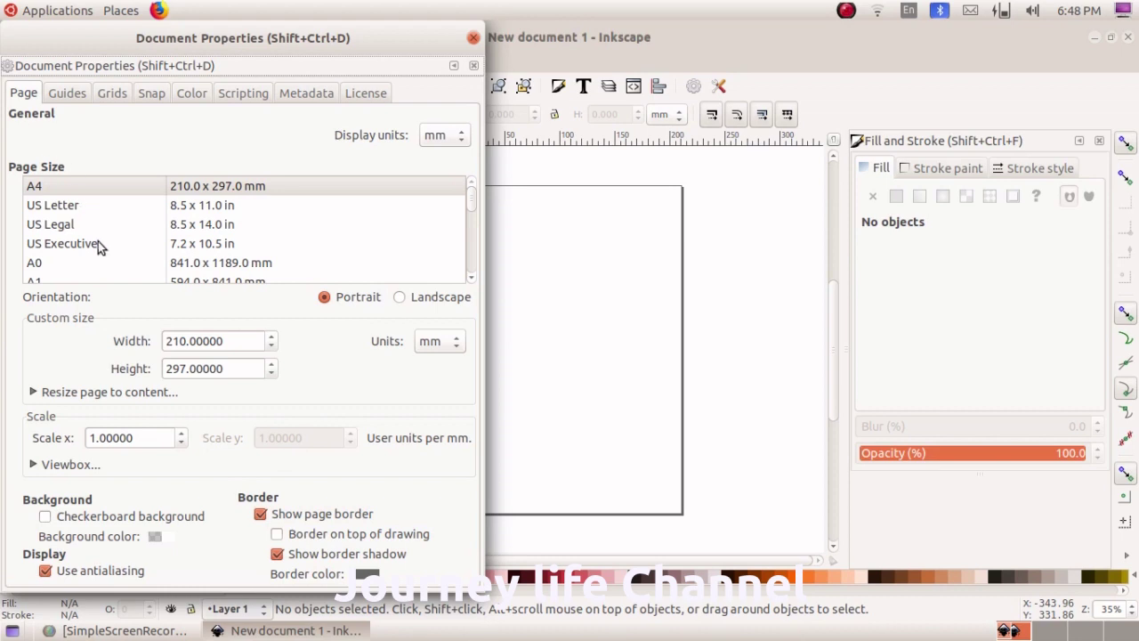
click(259, 514)
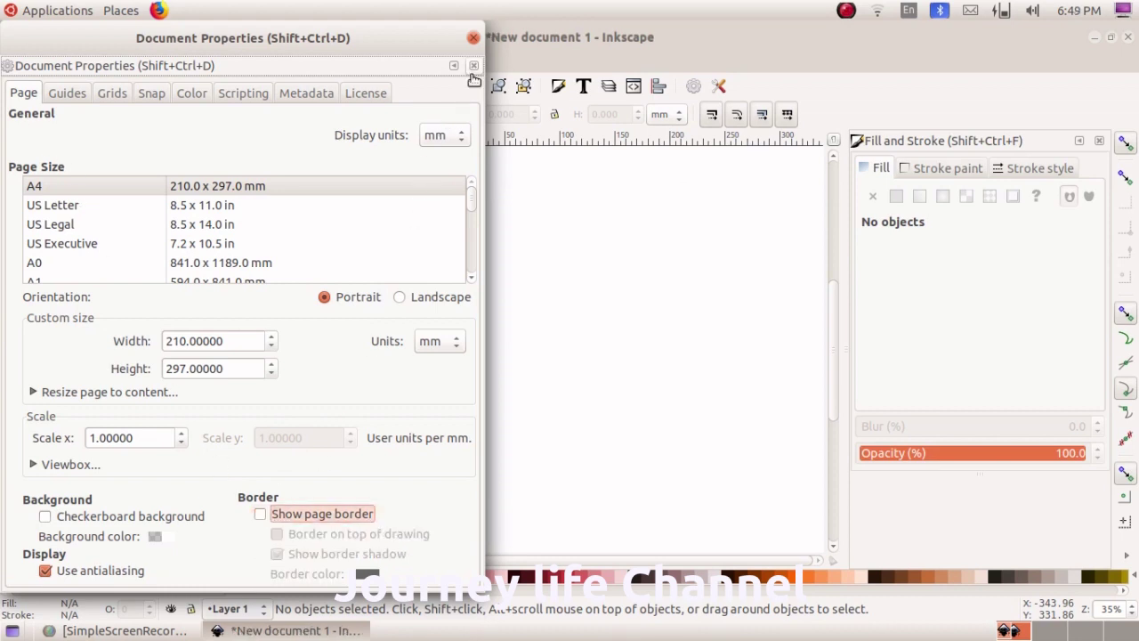
click(474, 40)
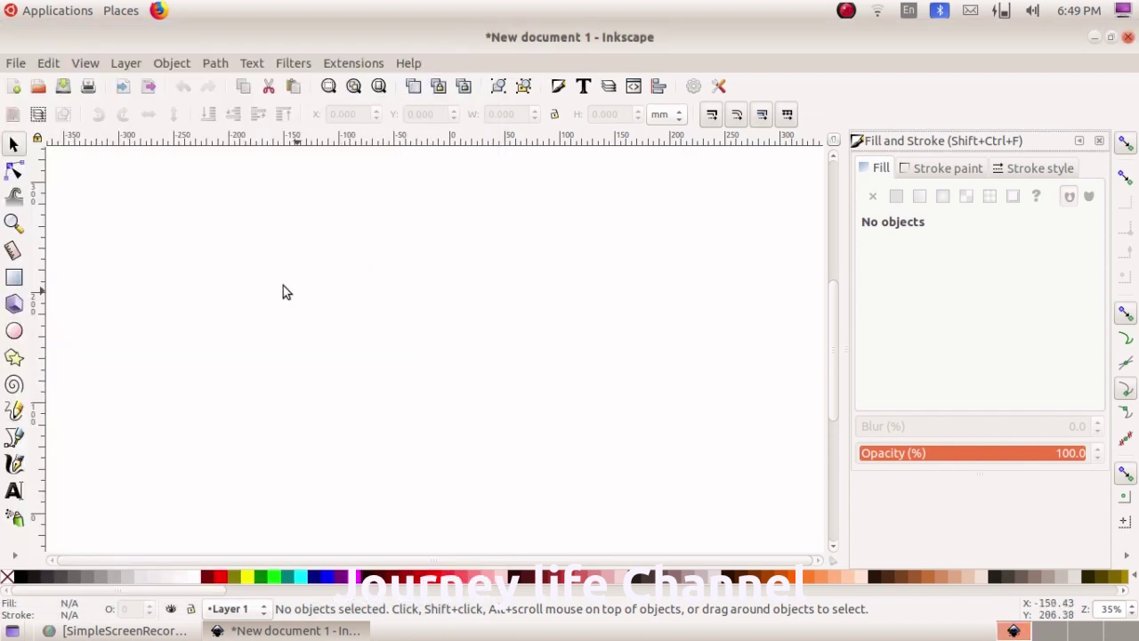
Close the Fill and Stroke panel and draw a wide maroon ellipse across the canvas centre.
click(1099, 140)
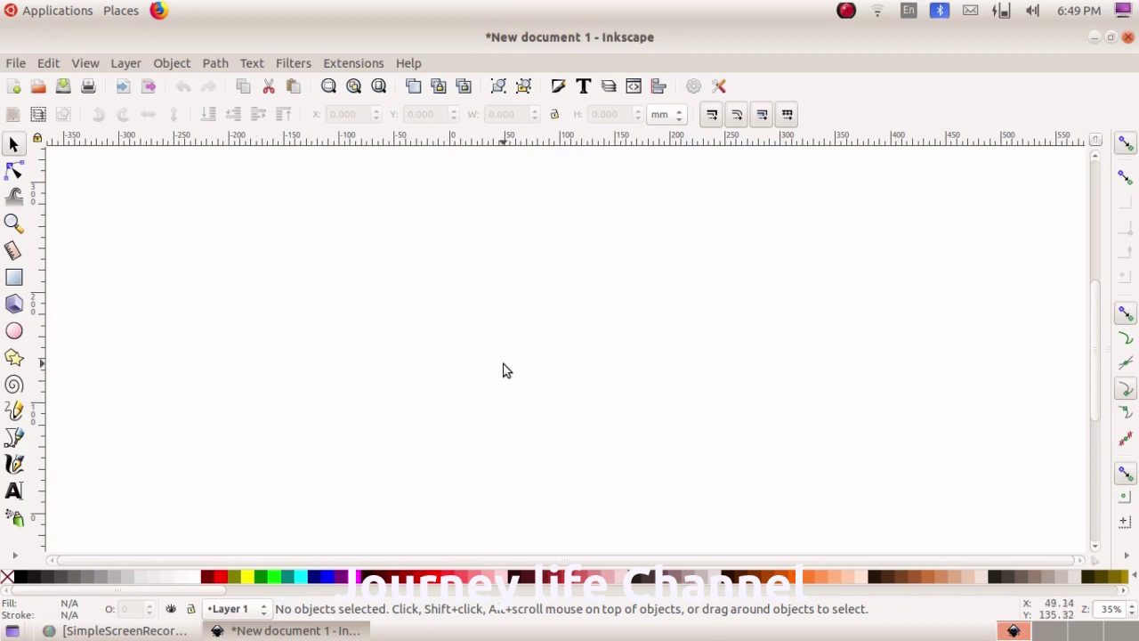
click(14, 332)
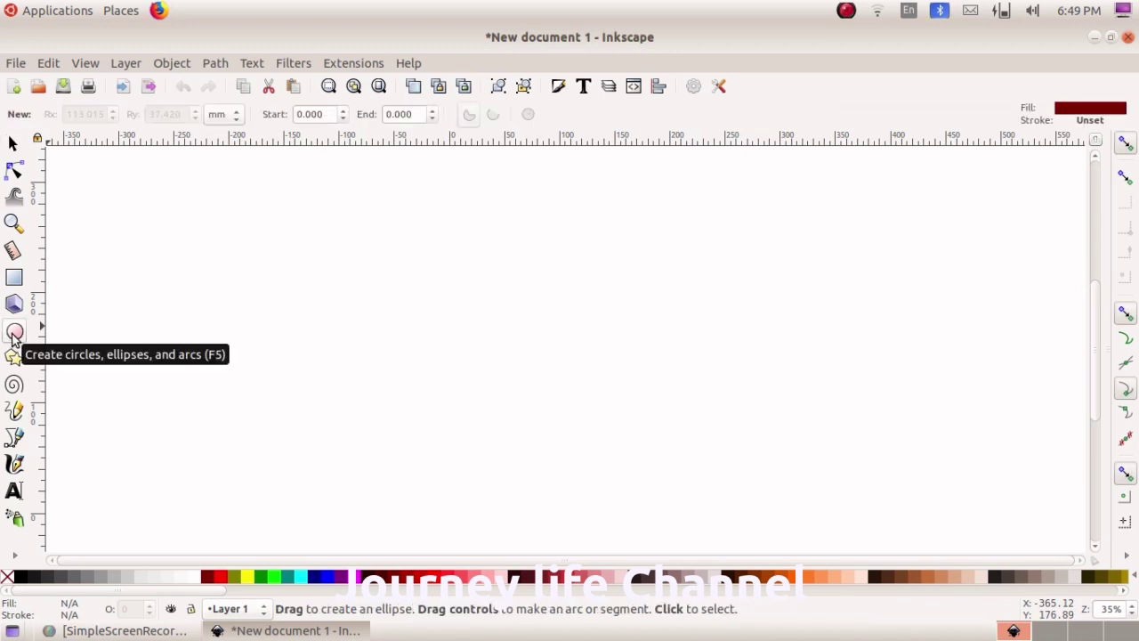
mouse_move(296, 293)
mouse_down()
mouse_move(630, 365)
mouse_move(605, 396)
mouse_up()
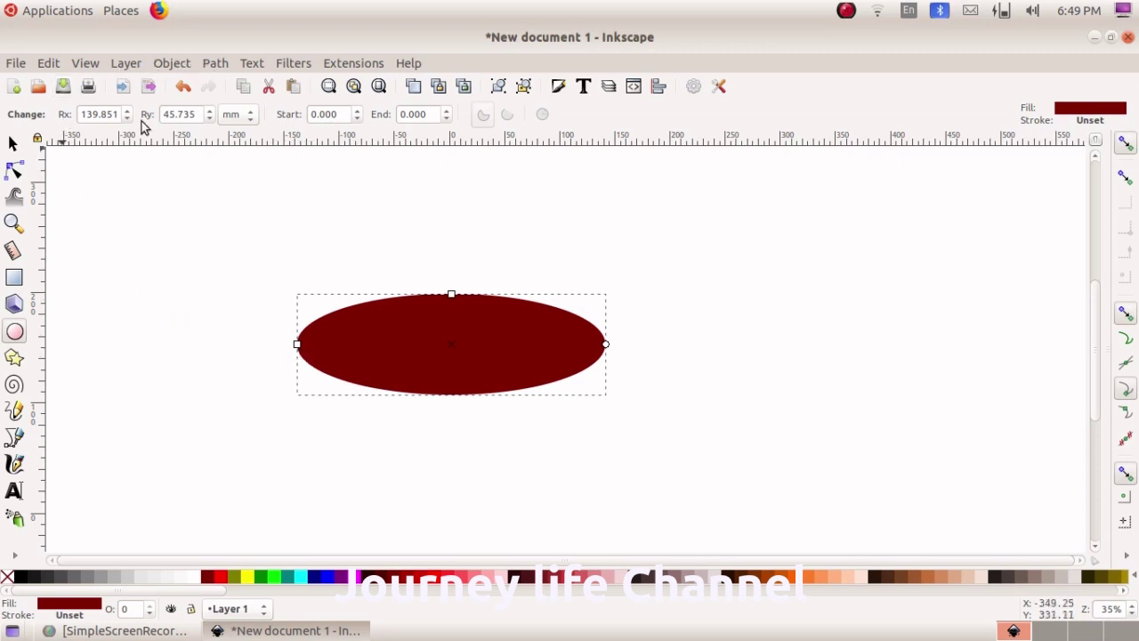
Select the ellipse and switch its fill to a radial gradient in Fill and Stroke.
click(13, 144)
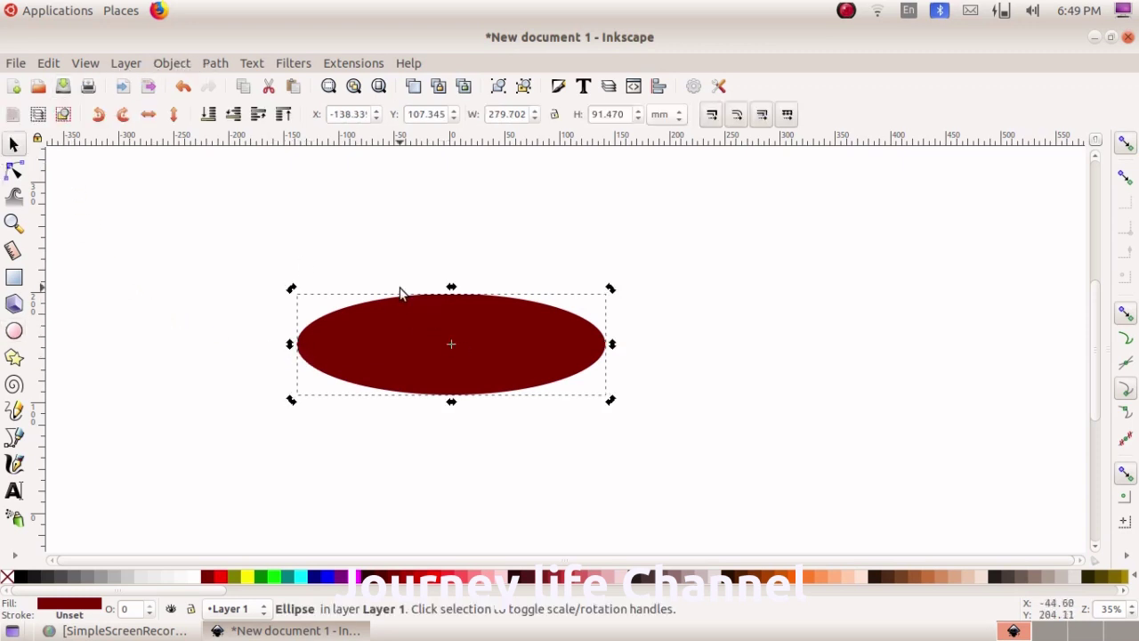
click(388, 355)
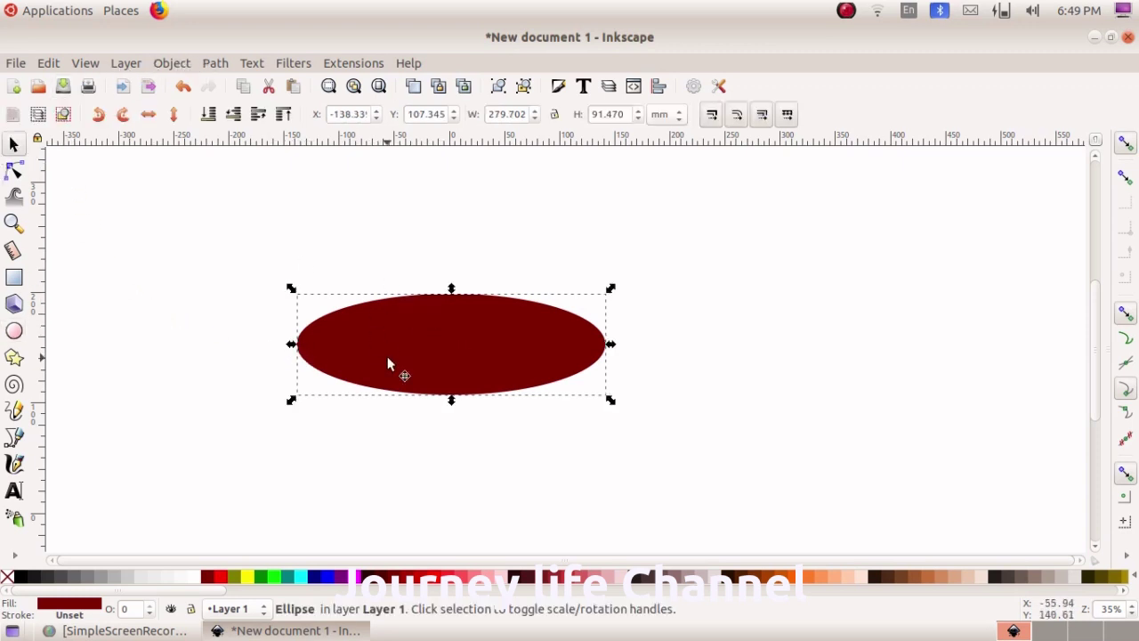
click(174, 63)
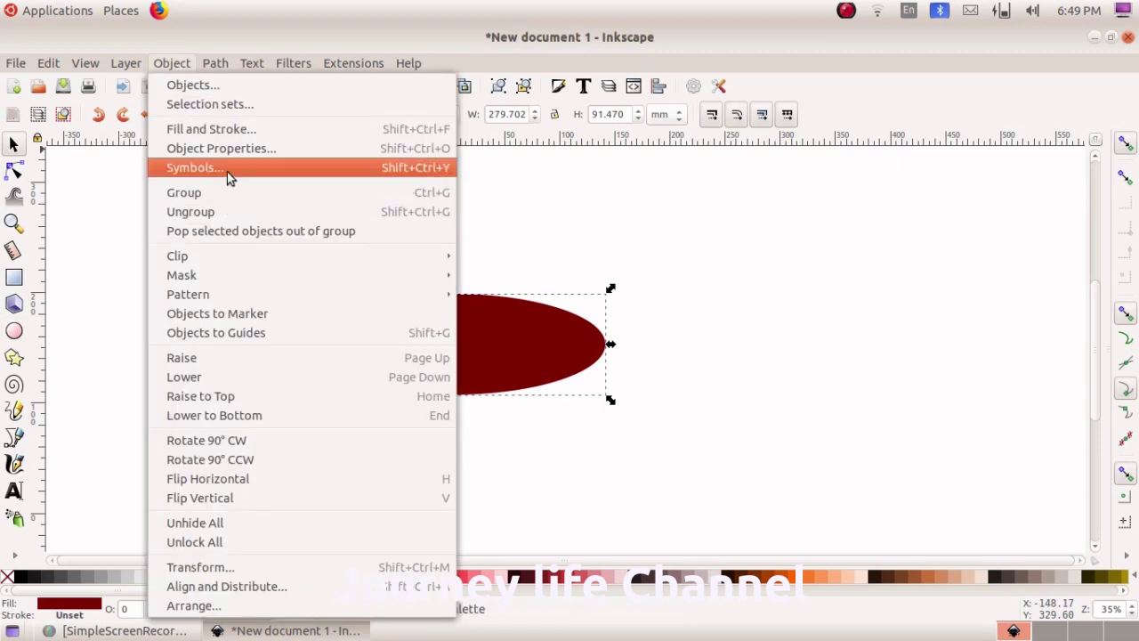
click(230, 134)
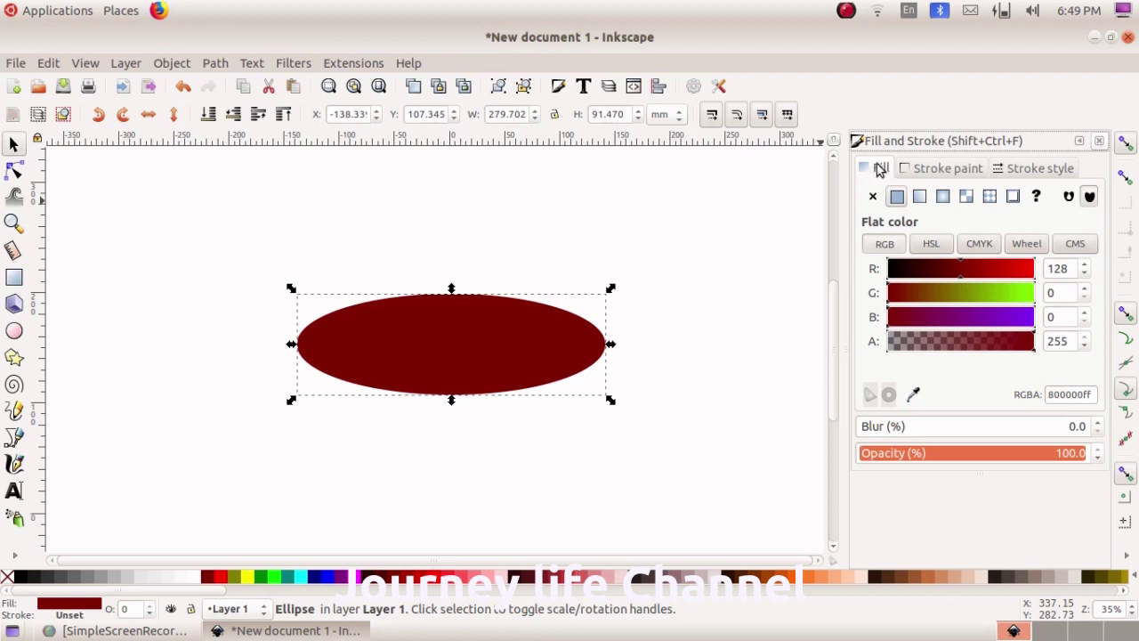
click(943, 196)
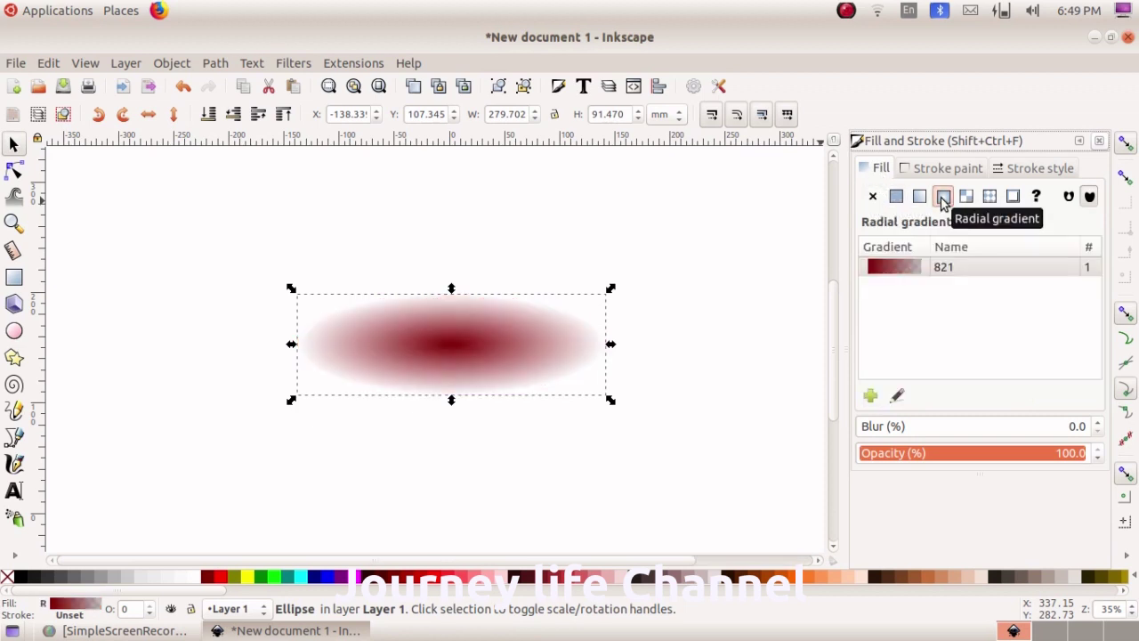
click(12, 558)
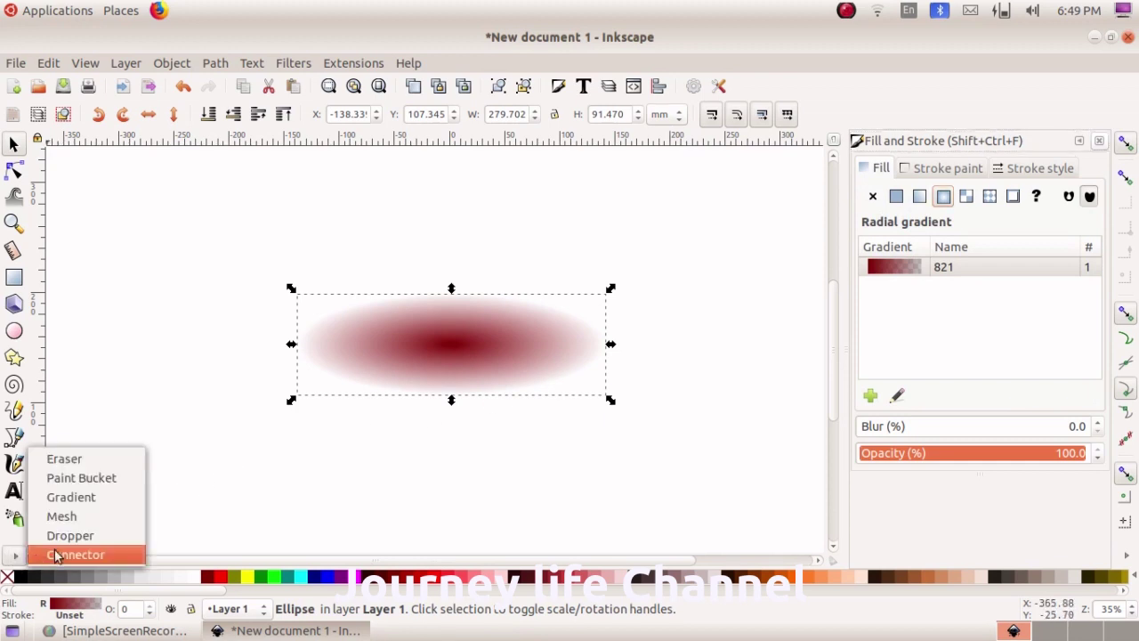
Make the ellipse gradient's outer stop solid maroon and its centre stop white.
click(89, 498)
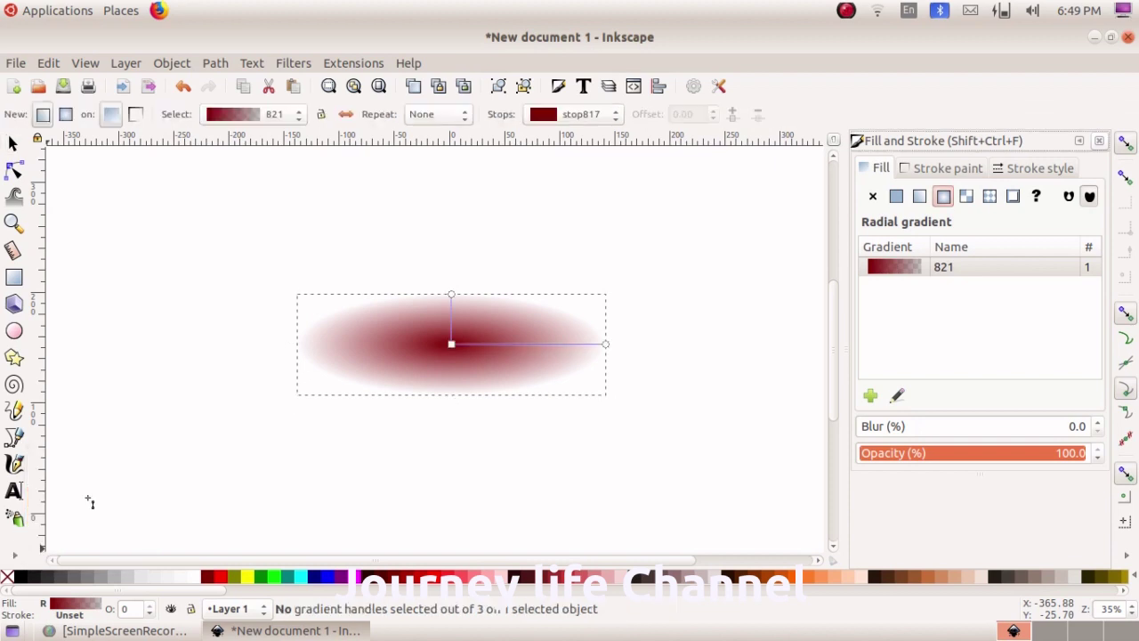
click(605, 345)
click(451, 343)
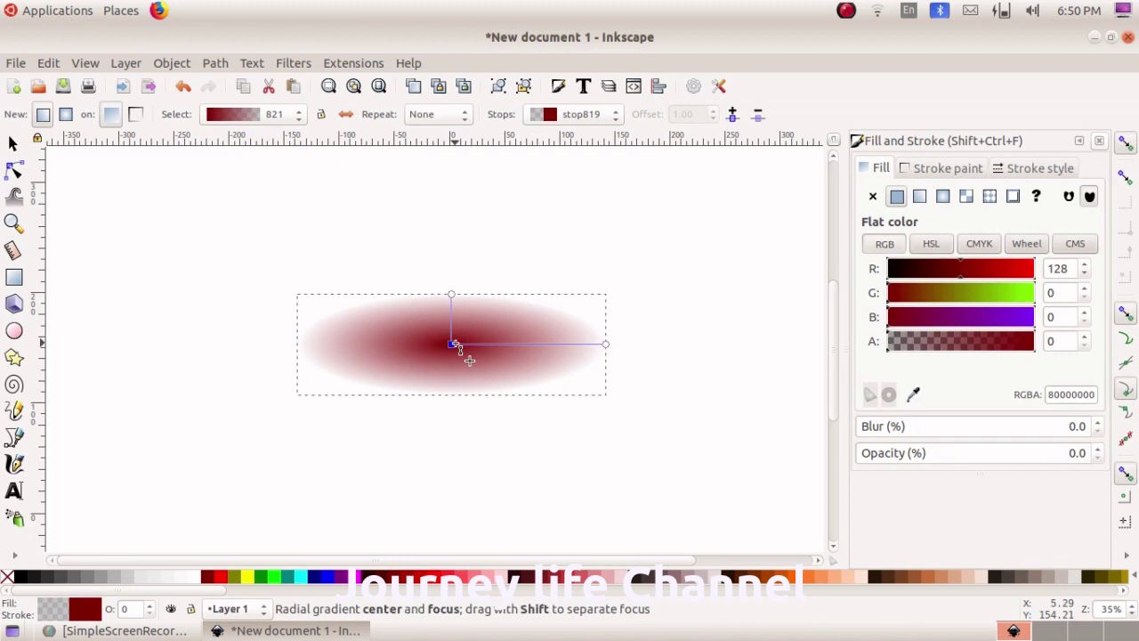
click(606, 346)
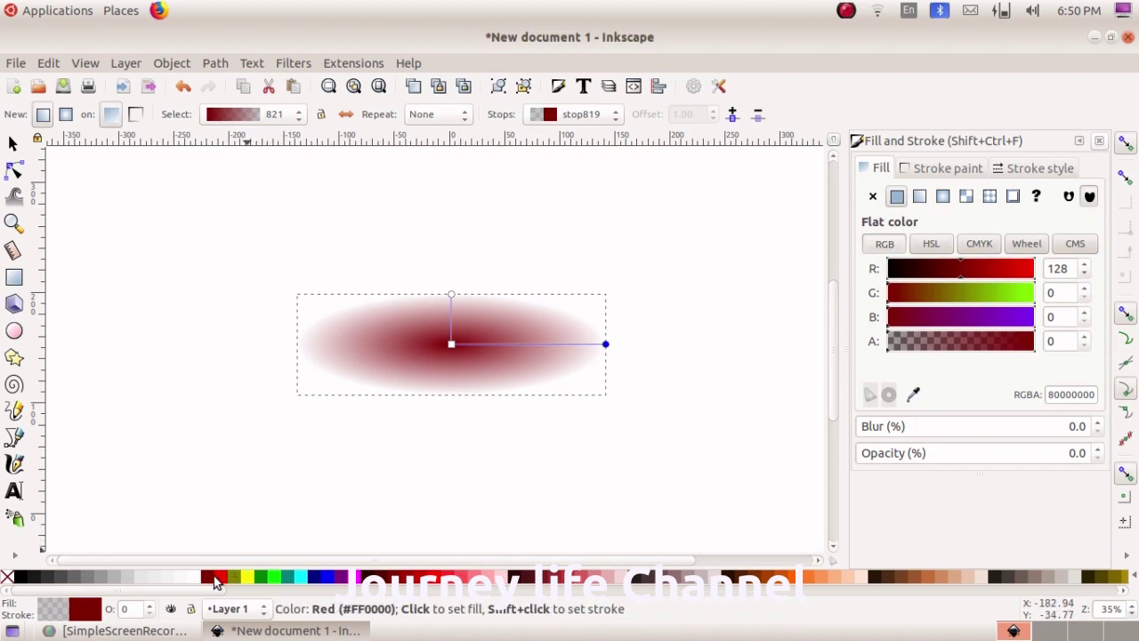
click(208, 580)
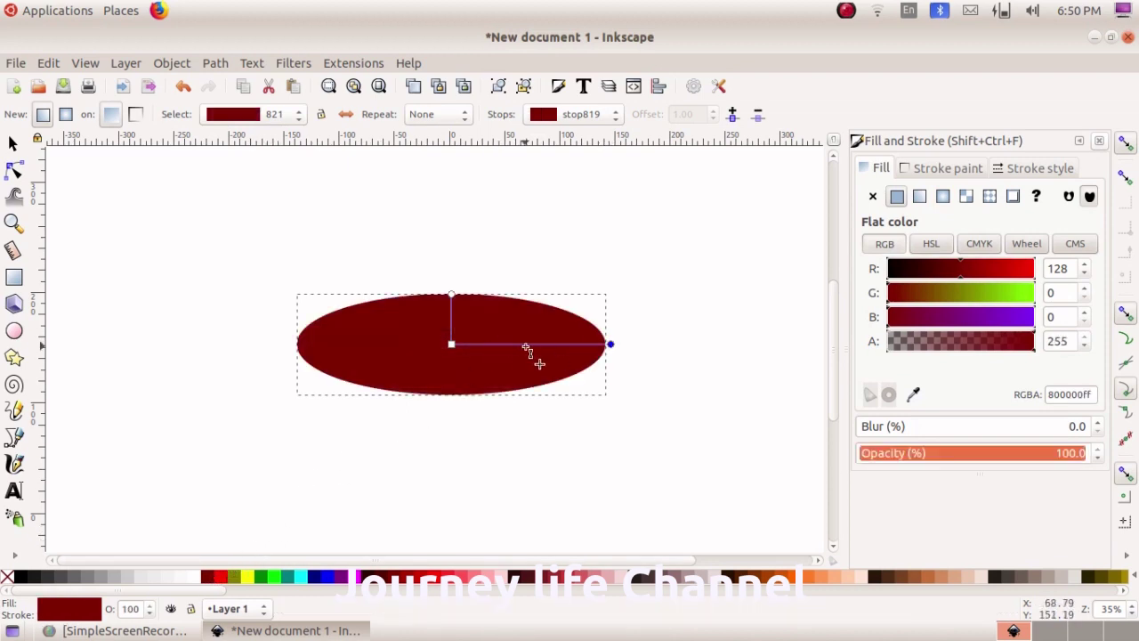
click(451, 345)
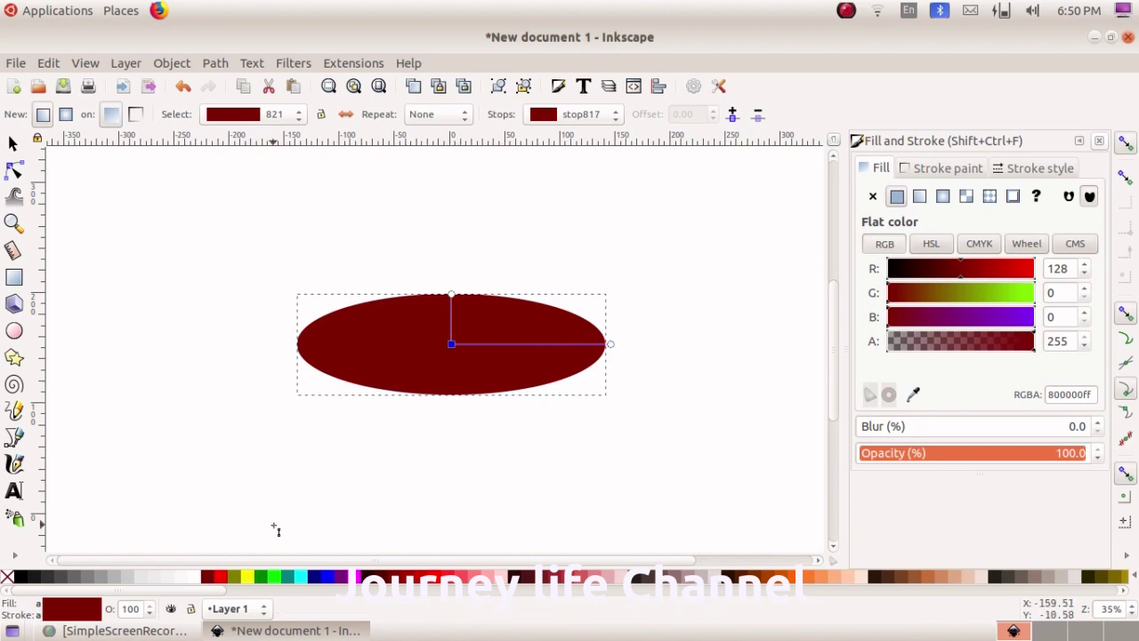
click(198, 579)
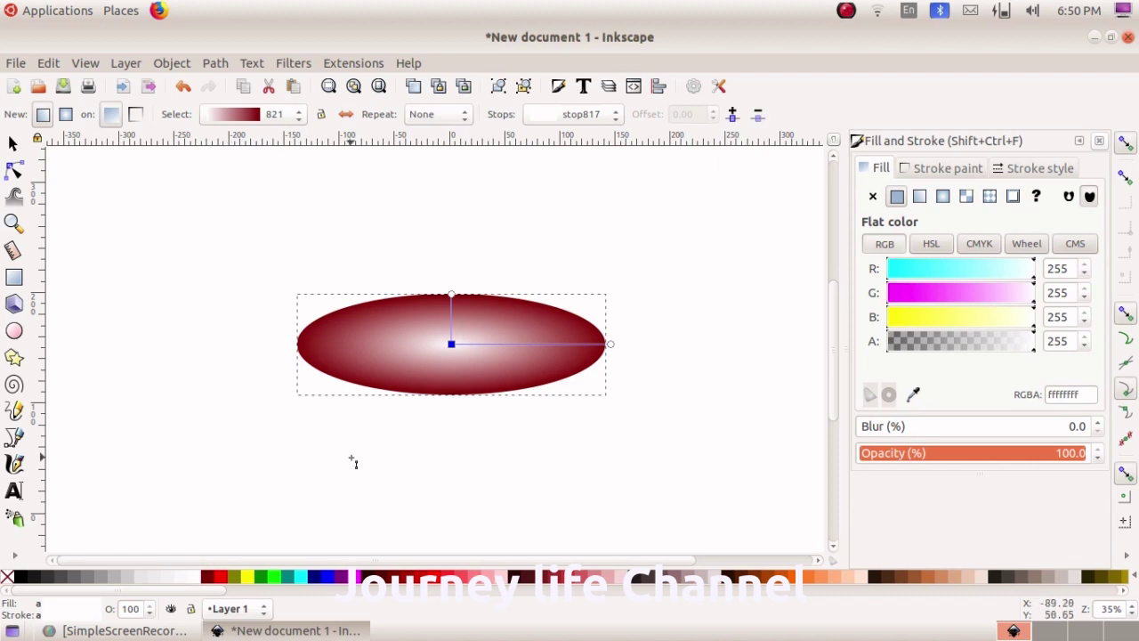
Drag the gradient's radius handles to tilt the white highlight diagonally across the ellipse.
drag(611, 345, 611, 260)
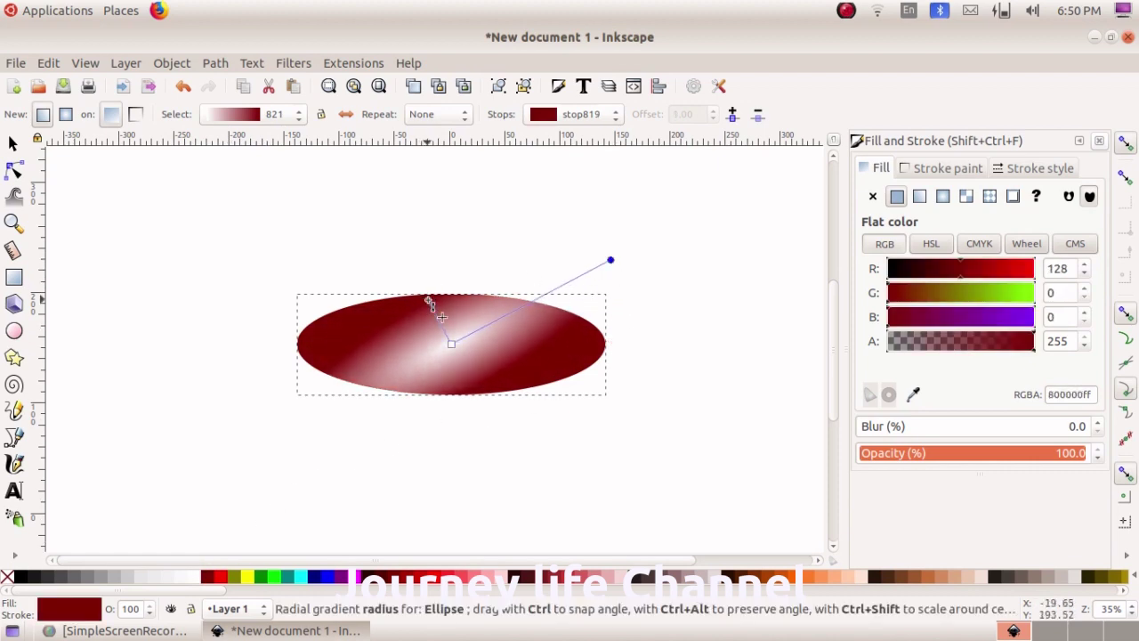
drag(426, 302, 414, 290)
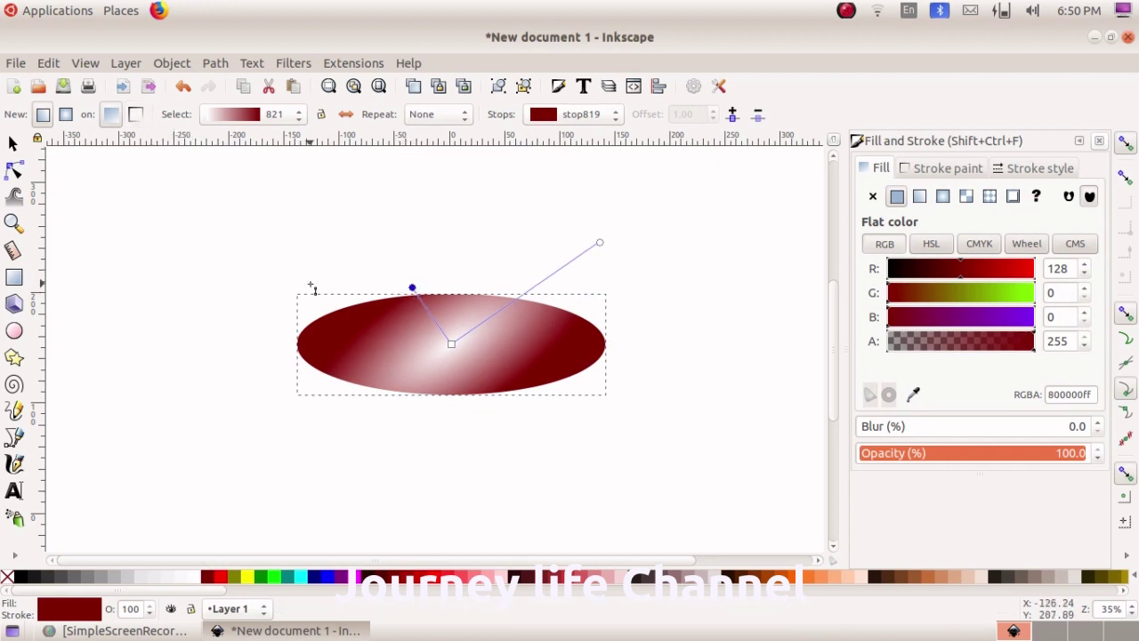
click(13, 145)
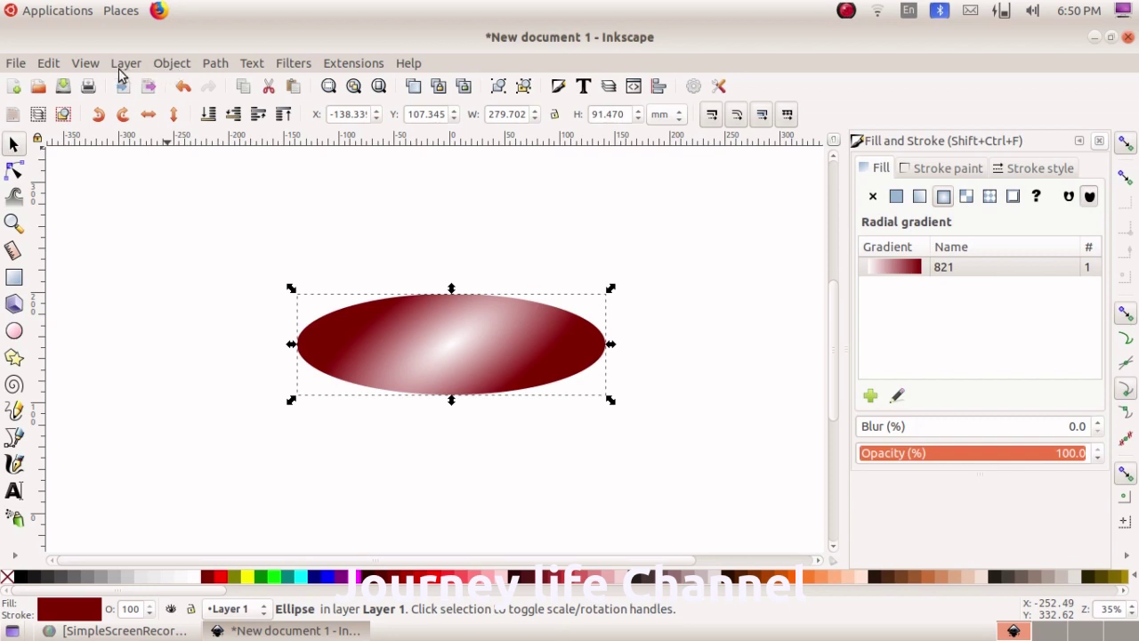
Duplicate the gradient ellipse and scale the copy down inside the original.
click(49, 63)
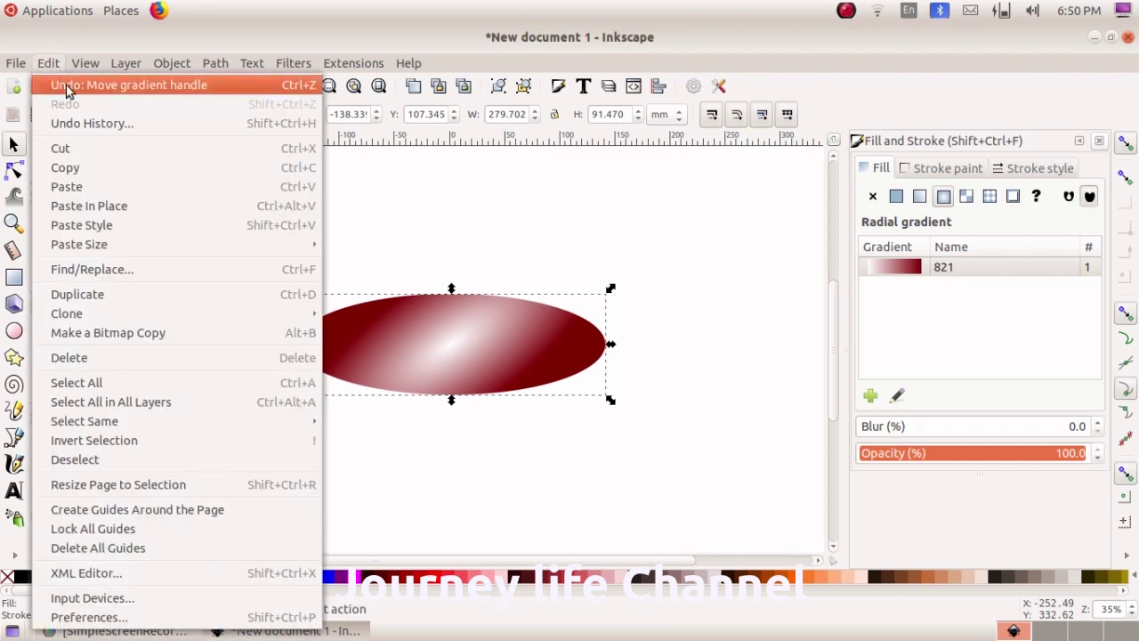
click(77, 295)
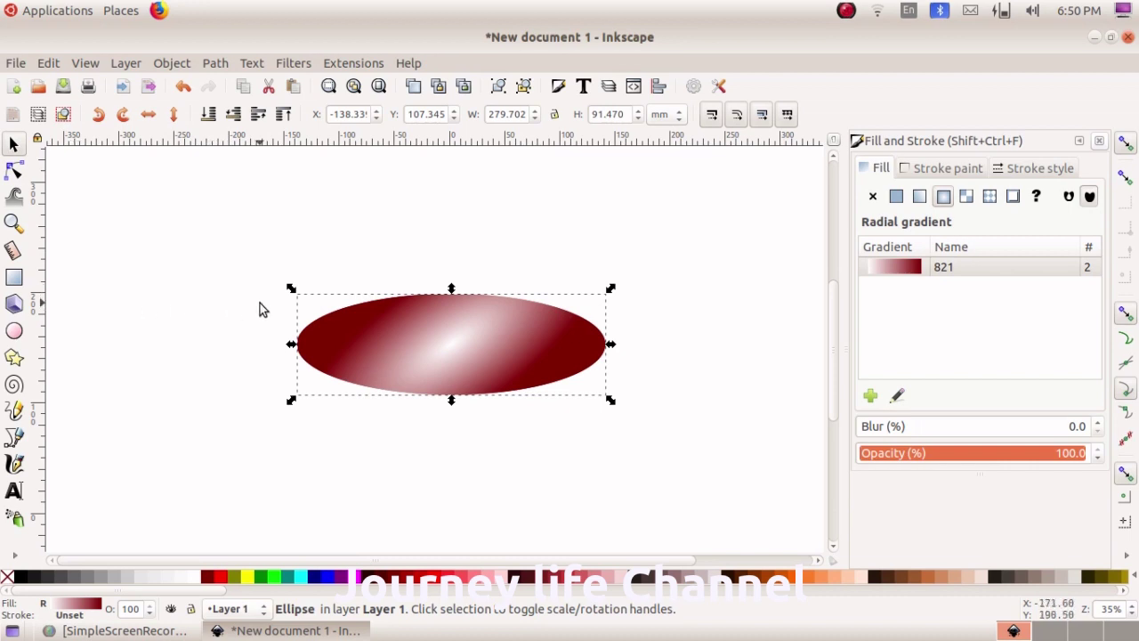
drag(291, 290, 305, 309)
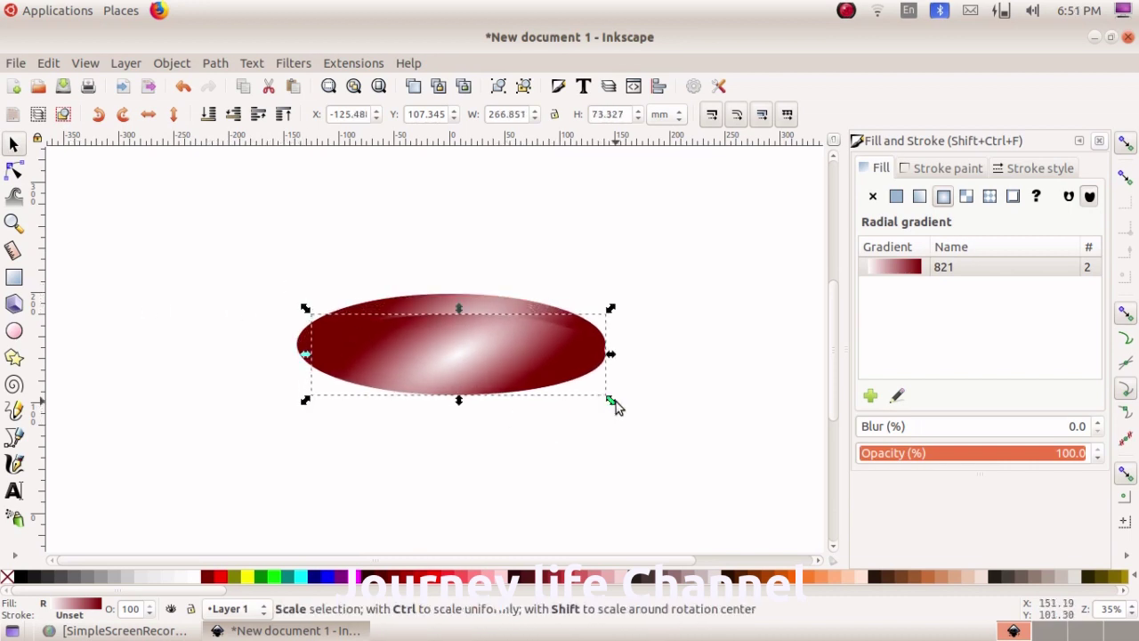
drag(611, 405, 600, 382)
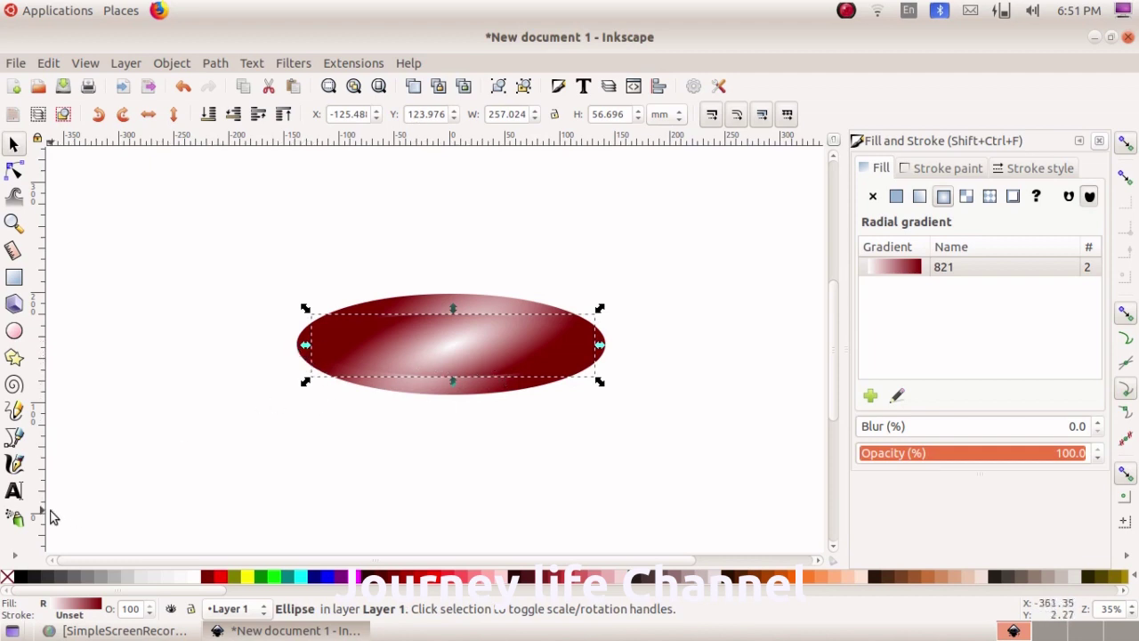
click(13, 558)
Set the inner ellipse's gradient to a maroon centre and white outer stop, stretched horizontally.
click(76, 499)
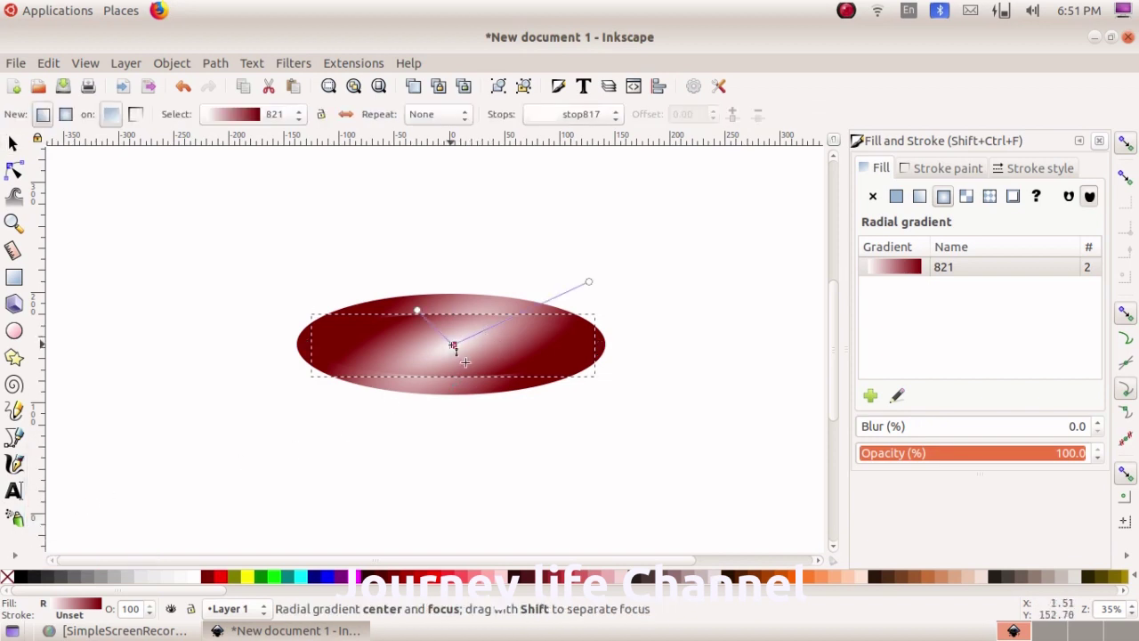
click(589, 282)
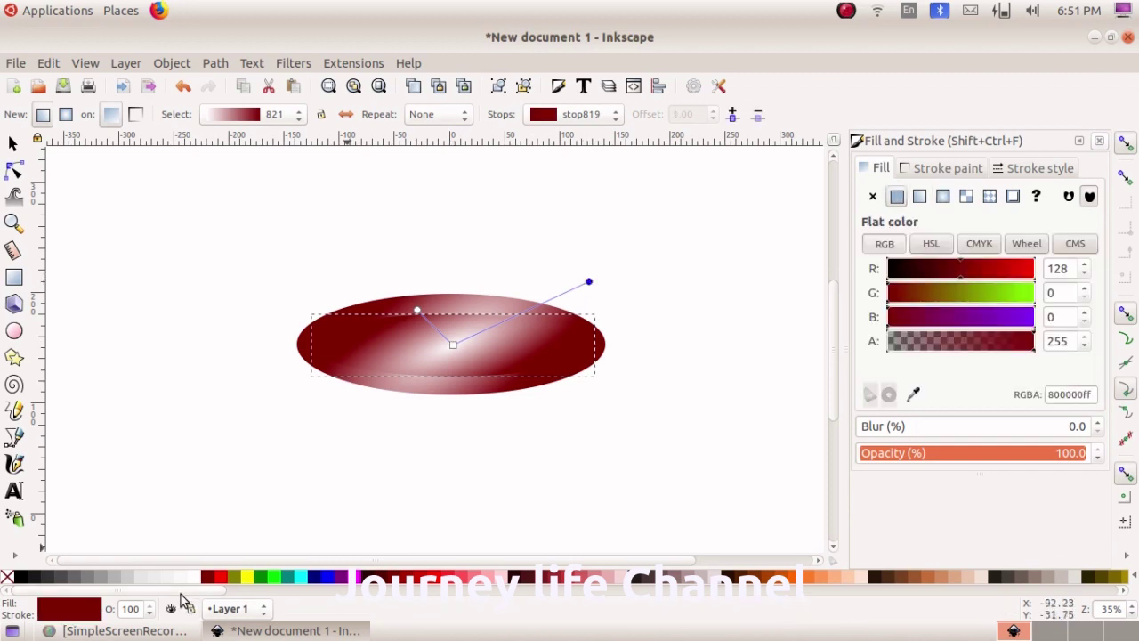
click(199, 585)
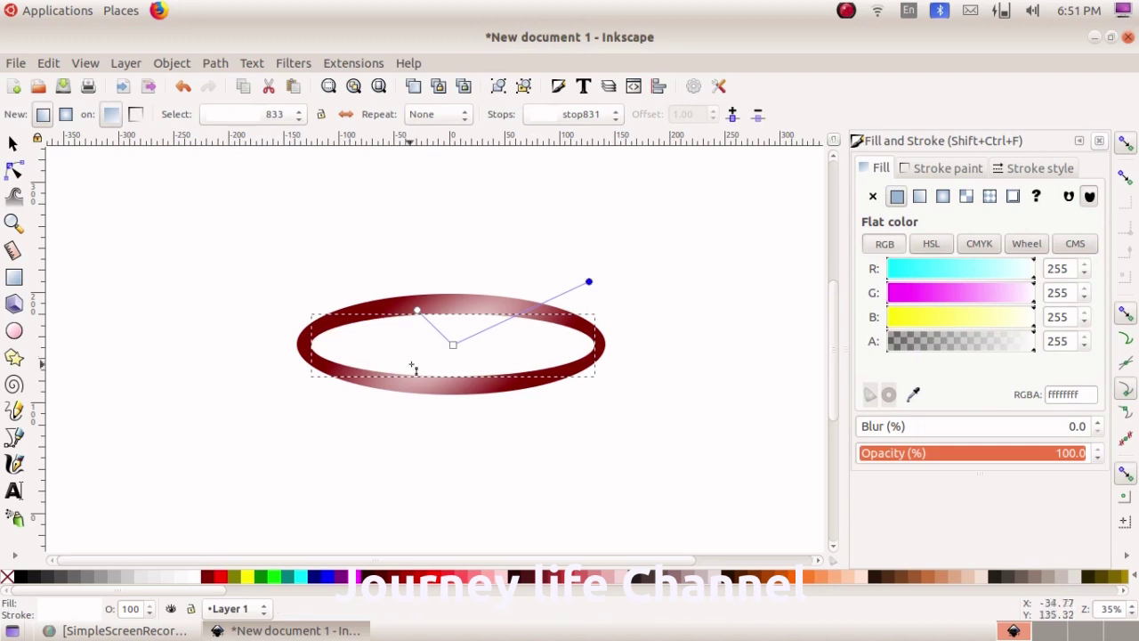
click(453, 345)
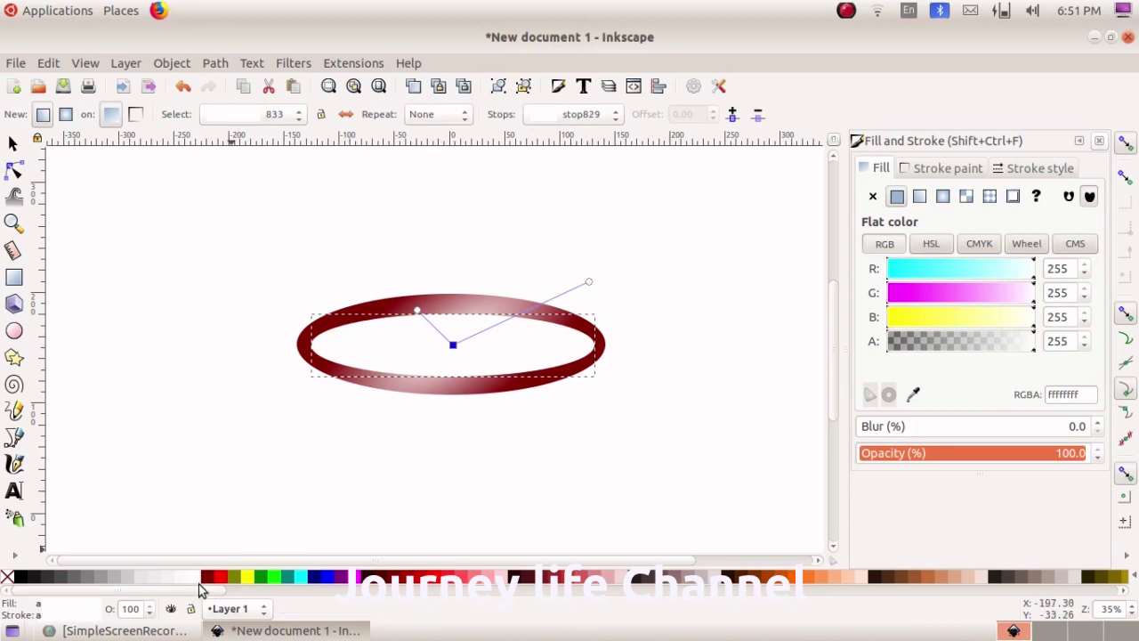
click(209, 580)
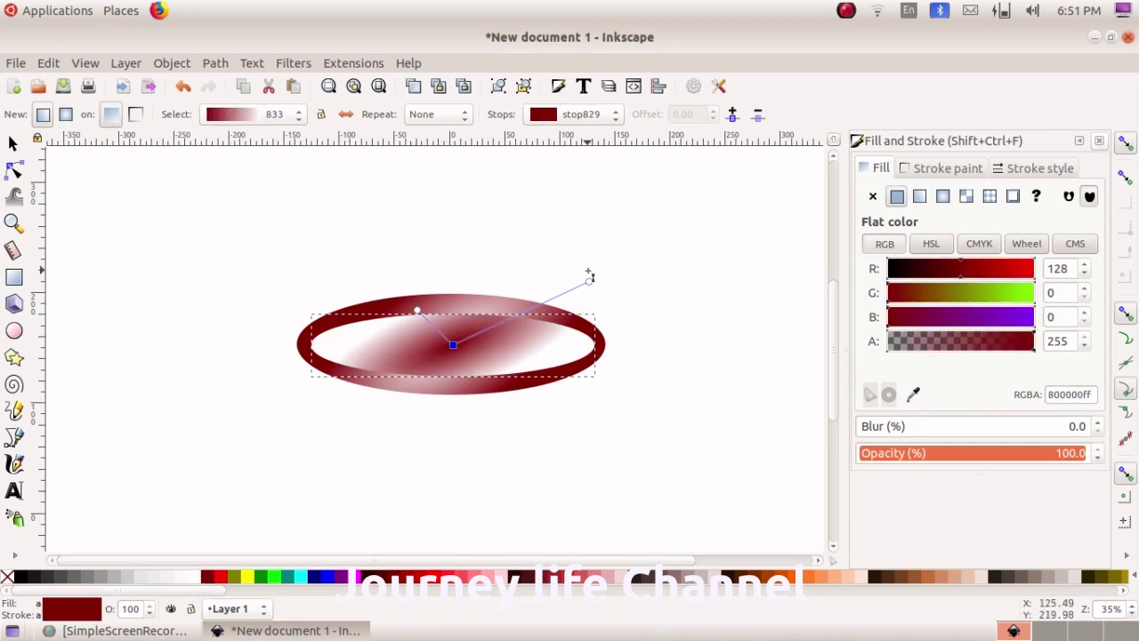
mouse_move(589, 284)
mouse_down()
mouse_move(543, 368)
mouse_move(614, 375)
mouse_move(631, 360)
mouse_up()
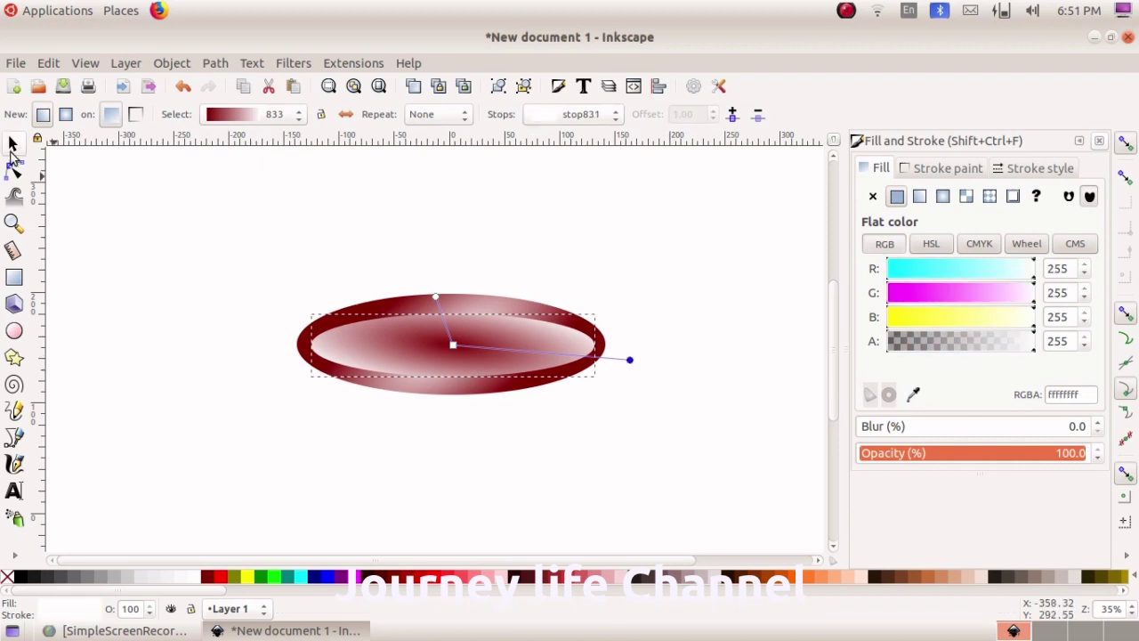
click(13, 143)
Narrow the inner ellipse from both sides to 229.054 mm wide, then select the outer ellipse.
drag(306, 346, 313, 346)
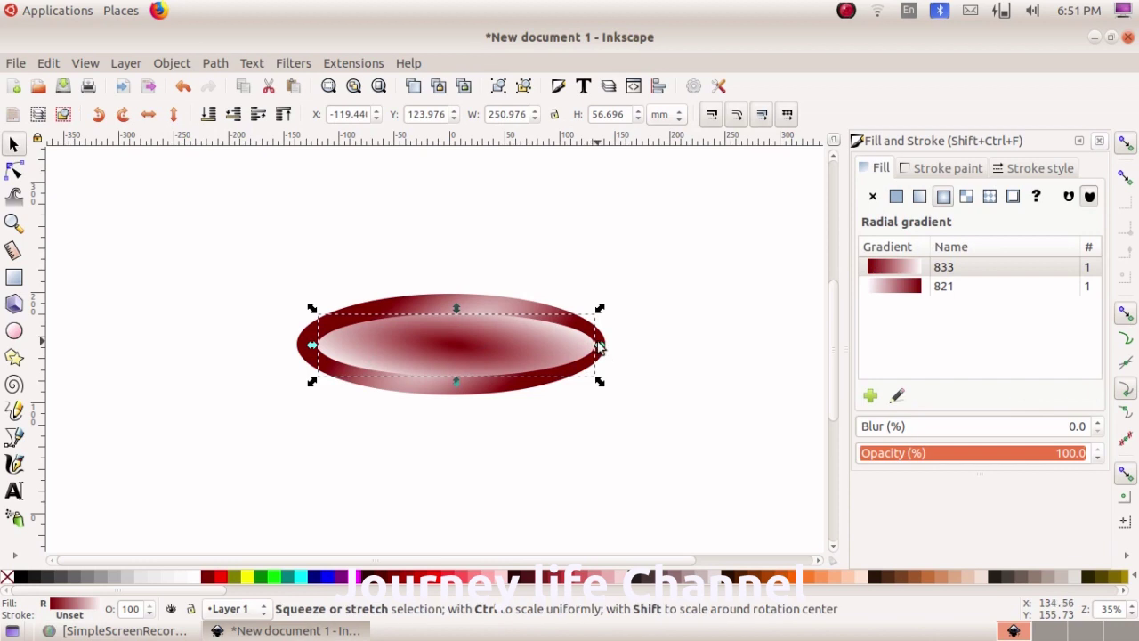
drag(601, 345, 584, 347)
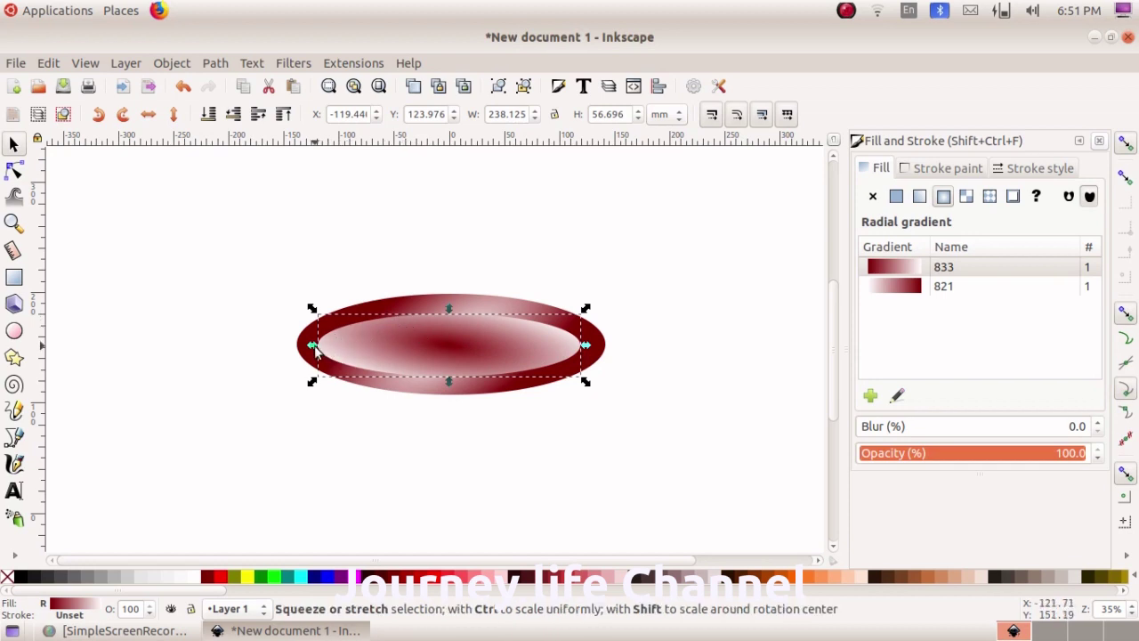
drag(316, 350, 324, 346)
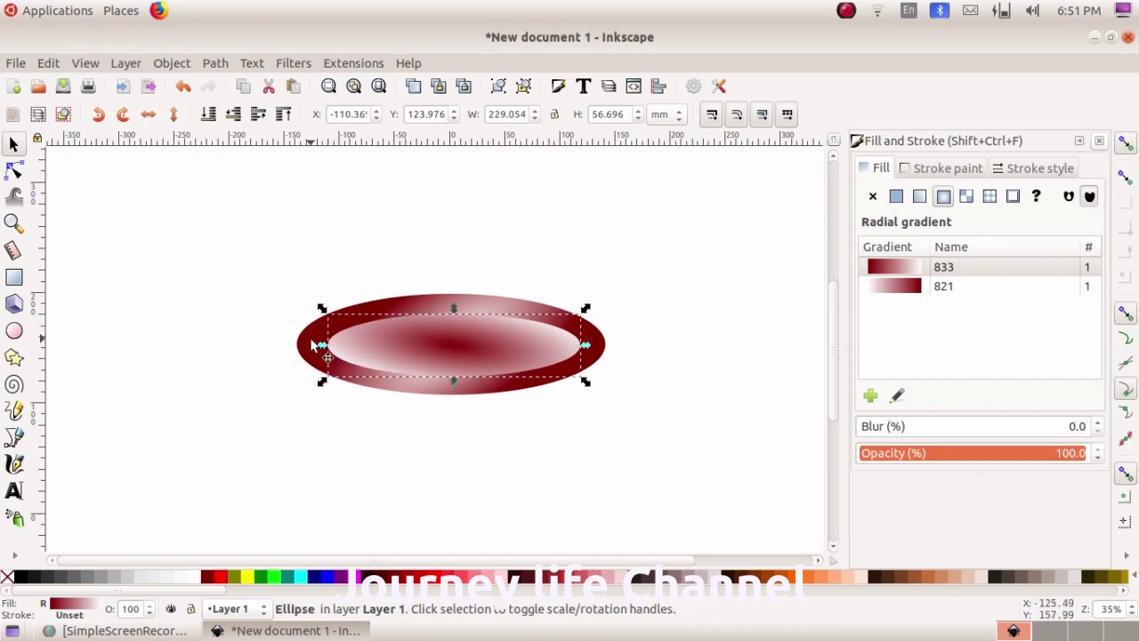
click(306, 343)
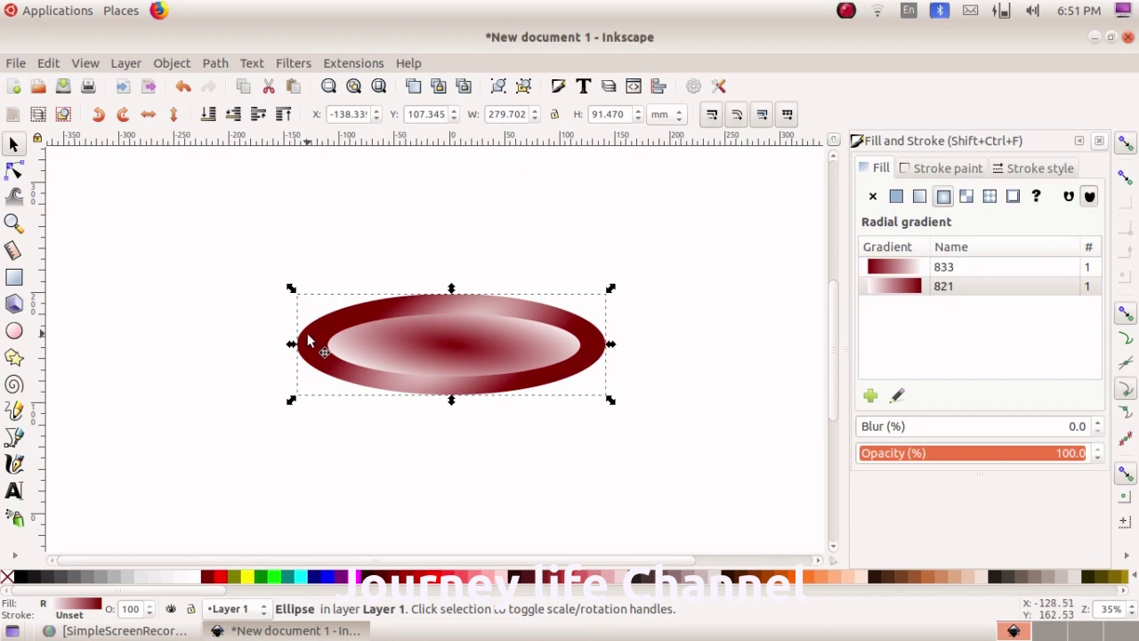
Duplicate the 279.702 mm outer gradient ellipse and move the copy above the ring.
click(48, 63)
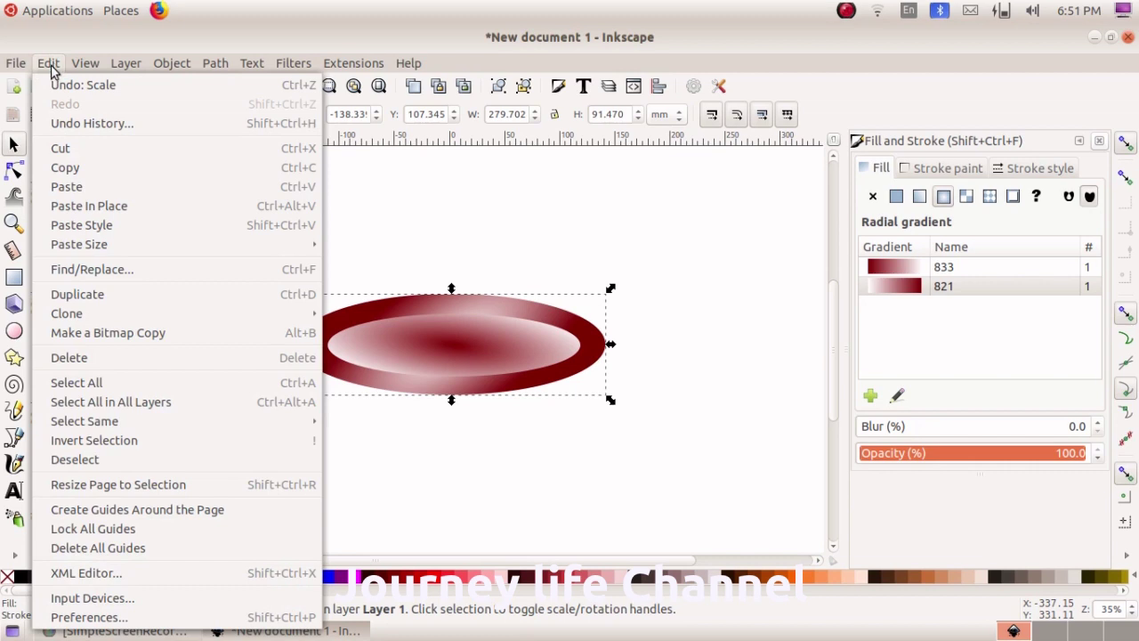
click(75, 293)
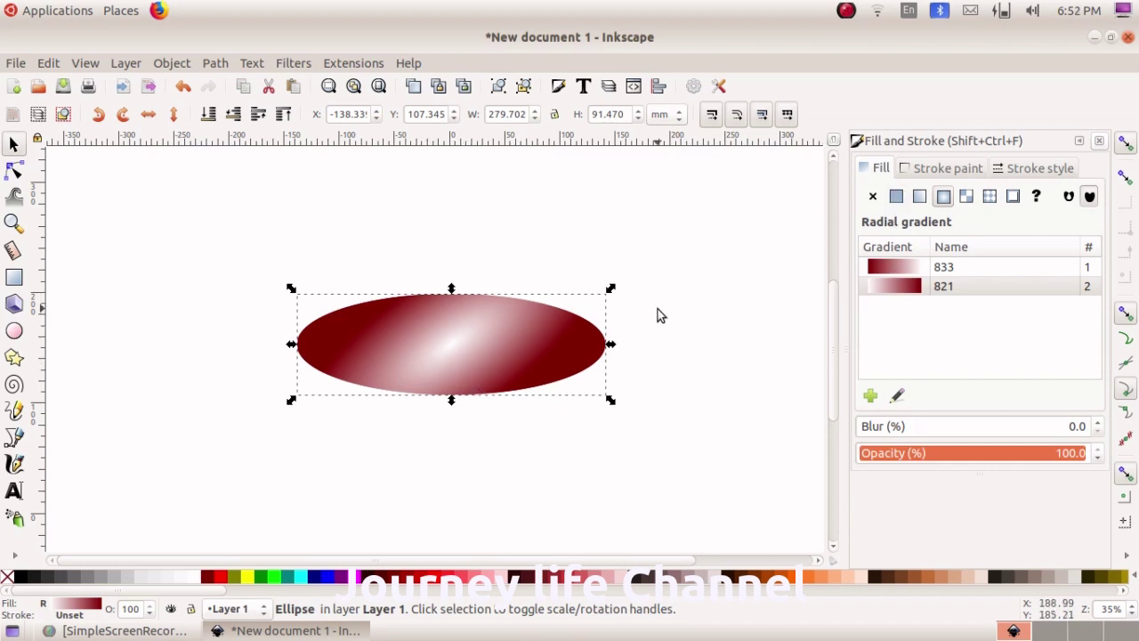
drag(493, 335, 506, 226)
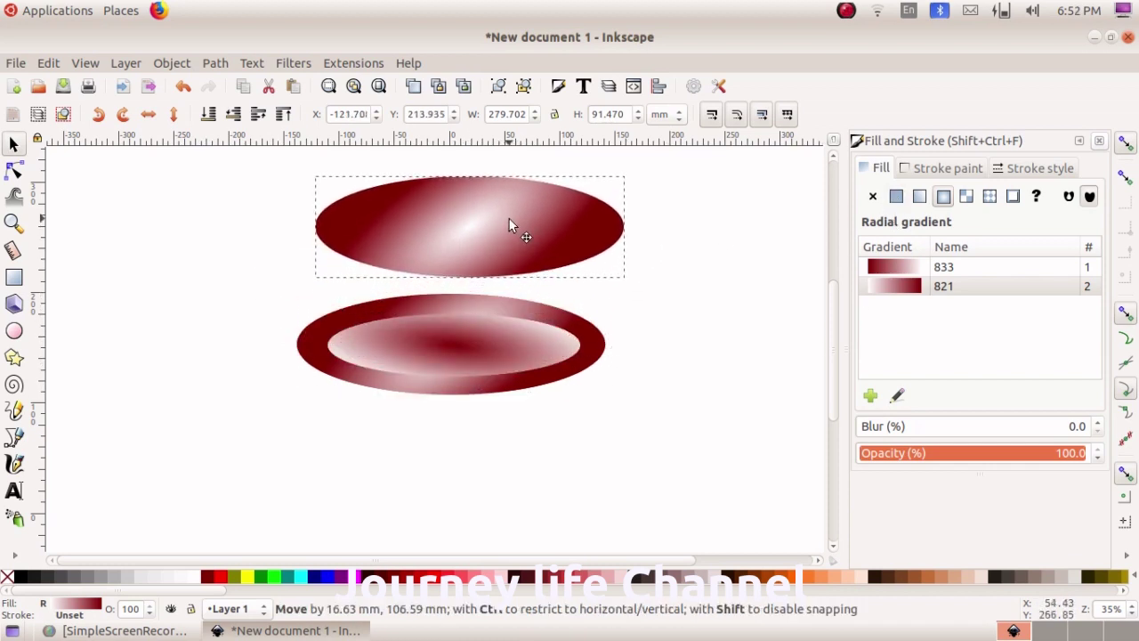
Replace the upper ellipse's gradient with a flat maroon fill (800000ff).
click(896, 197)
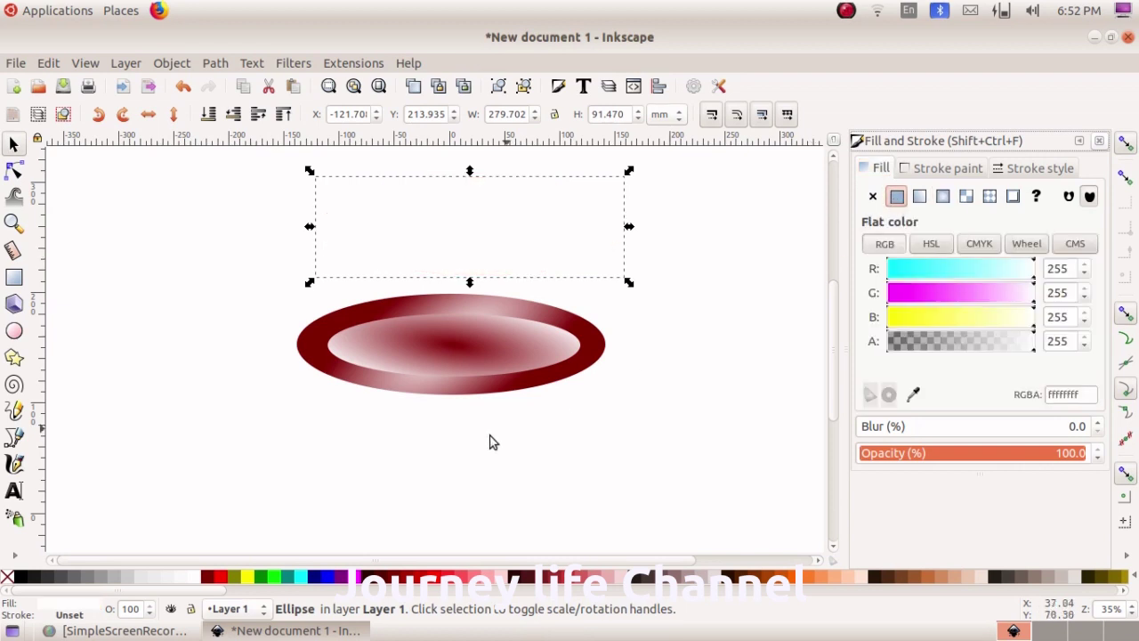
click(206, 576)
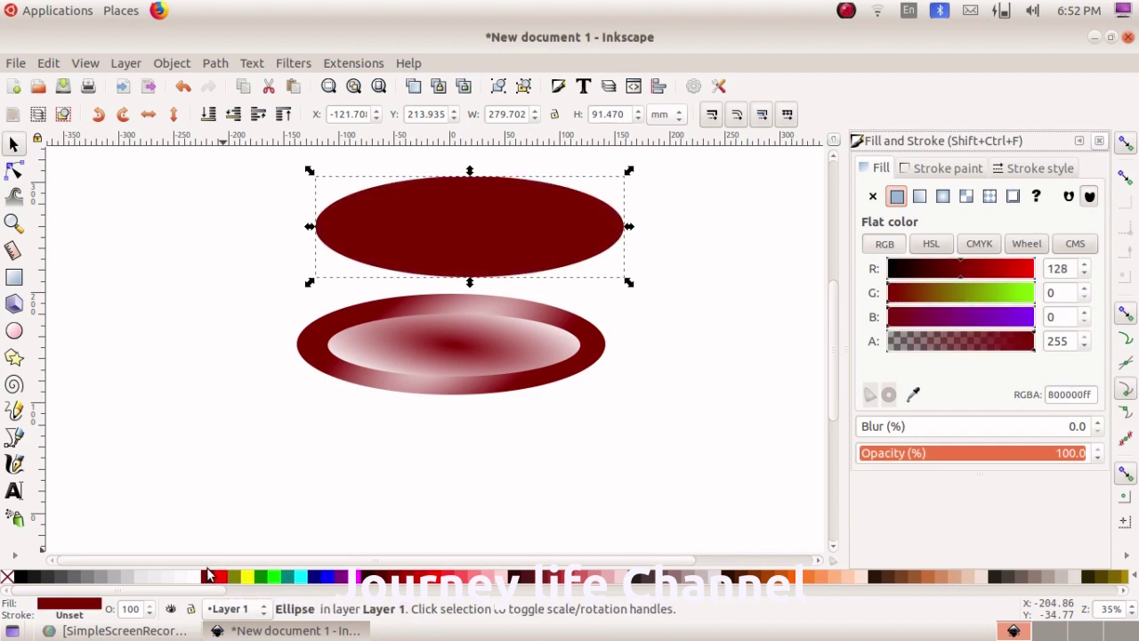
click(48, 62)
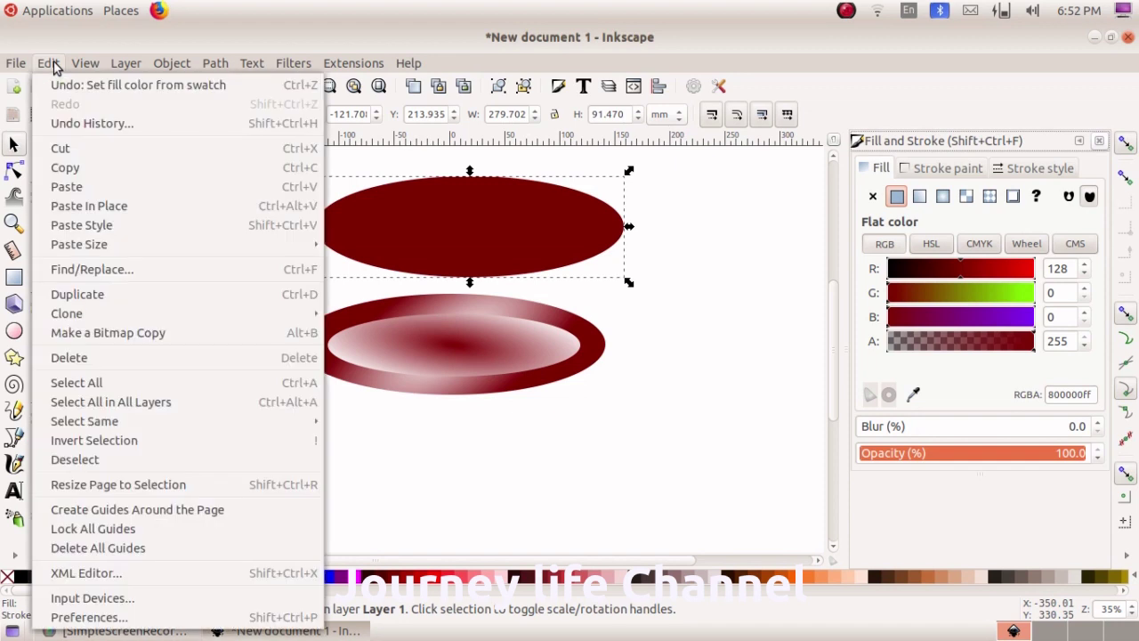
Duplicate the maroon ellipse, shrink the copy inside it, fill it yellow and enlarge it to 211.429 × 69.143 mm.
click(87, 296)
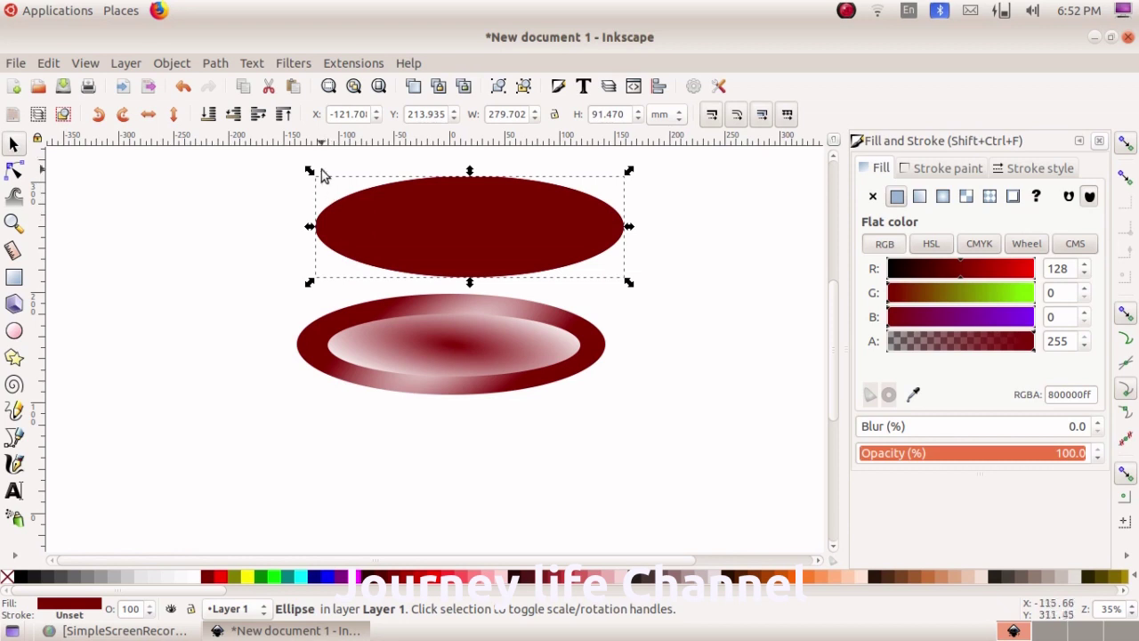
drag(312, 171, 324, 183)
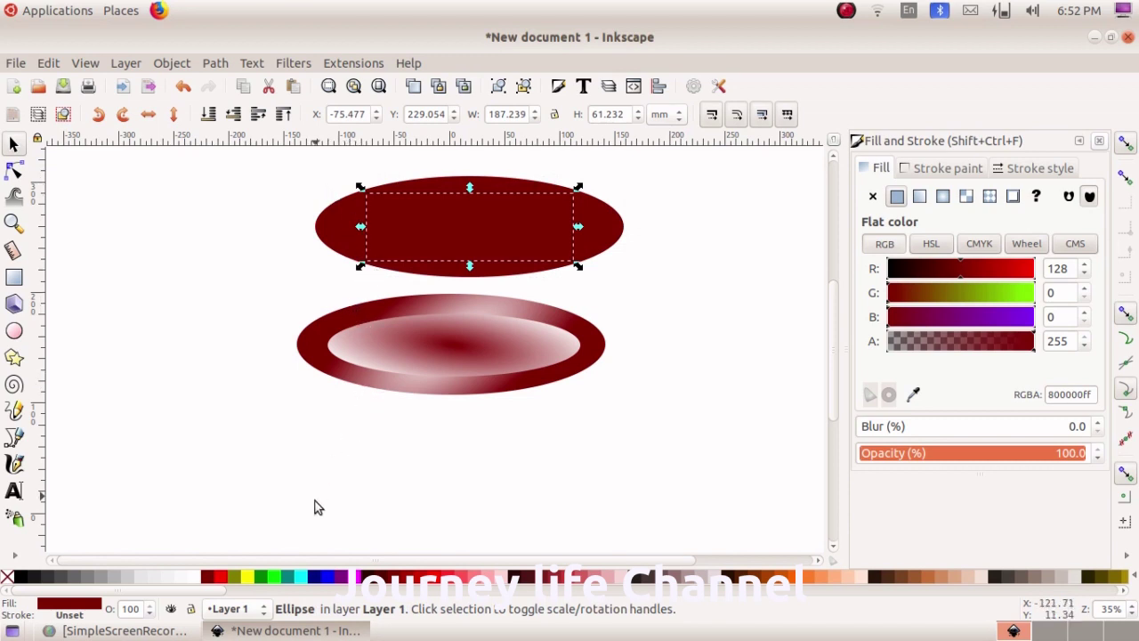
click(250, 578)
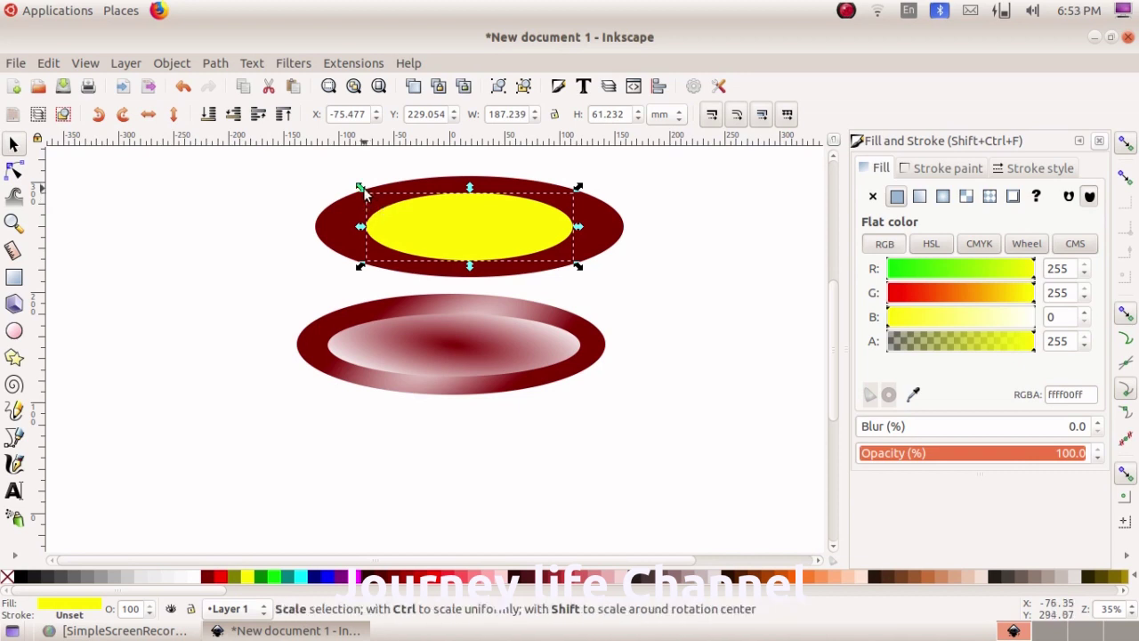
drag(361, 188, 351, 163)
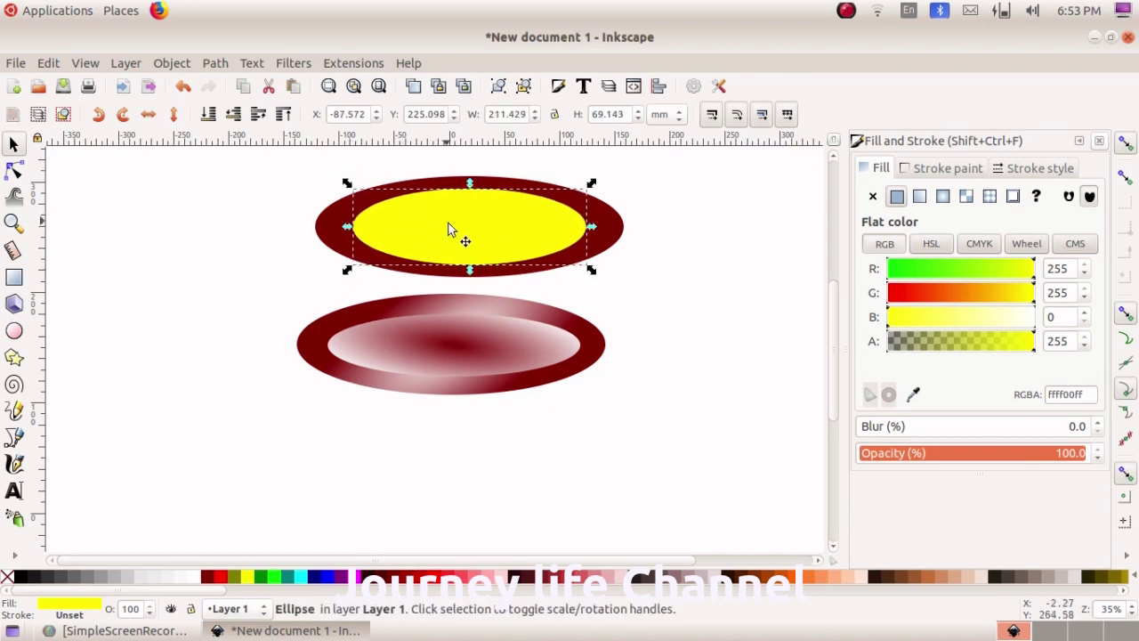
Subtract the yellow ellipse from the maroon one with Path > Difference to make a ring.
click(261, 174)
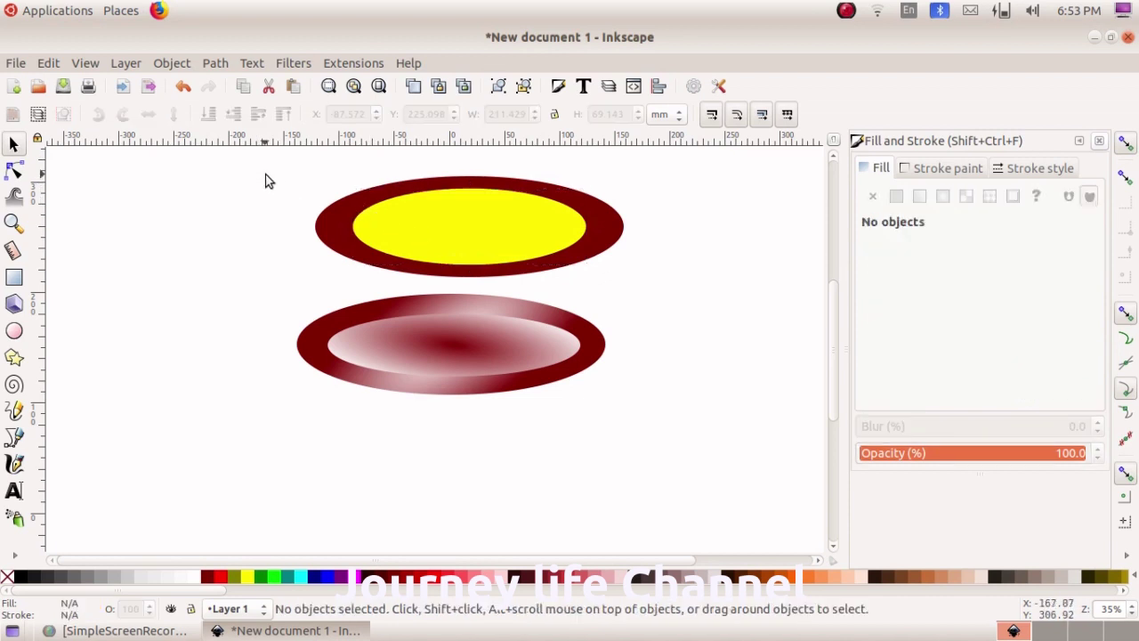
mouse_move(266, 169)
mouse_down()
mouse_move(449, 250)
mouse_move(657, 278)
mouse_up()
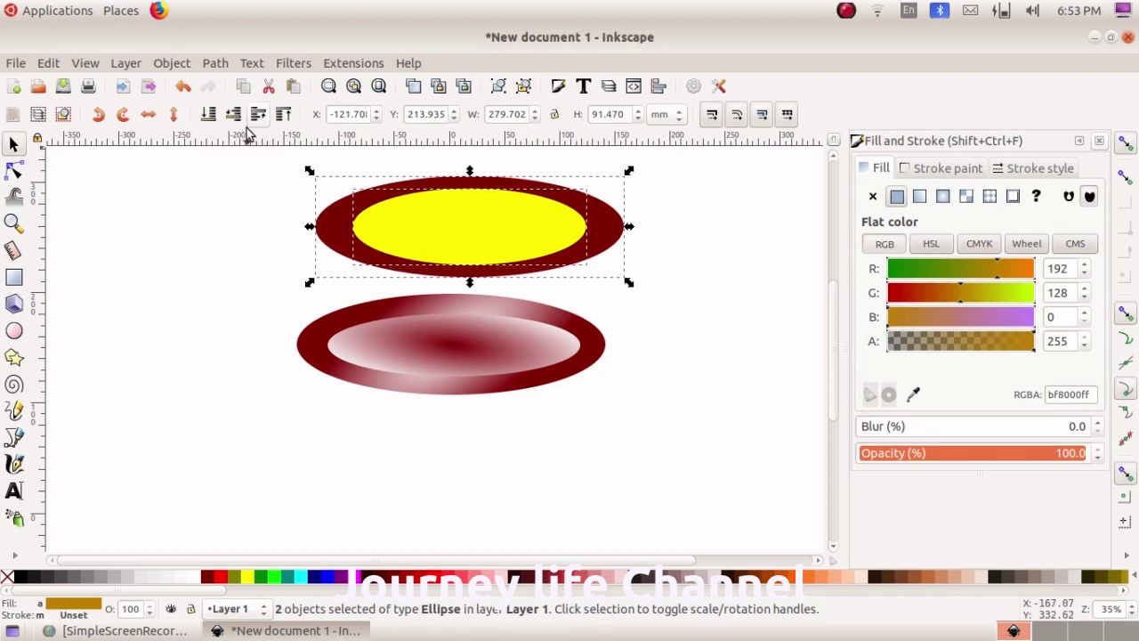
click(215, 65)
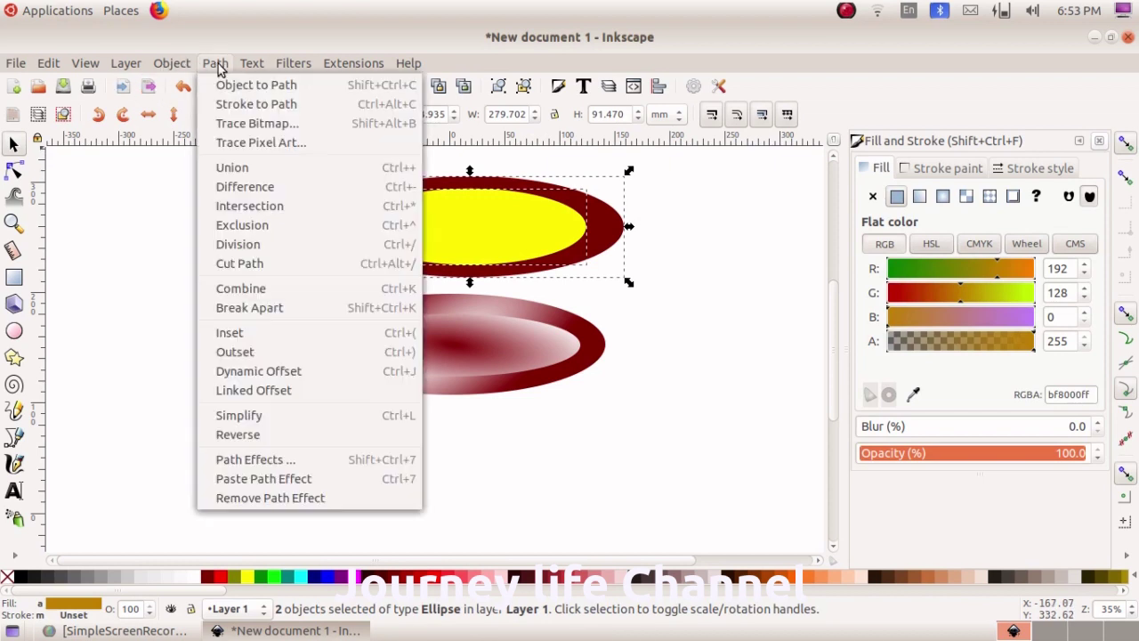
click(253, 187)
Scale the ring down to 159.499 × 44.601 mm and centre it on the gradient dish.
drag(310, 170, 356, 183)
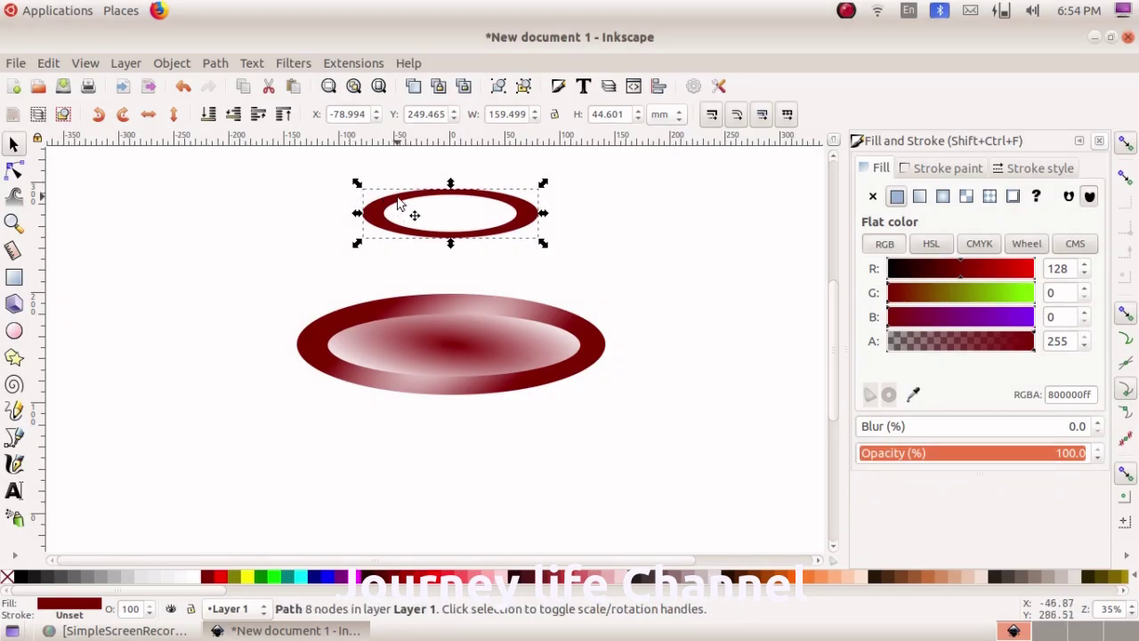
drag(397, 203, 407, 211)
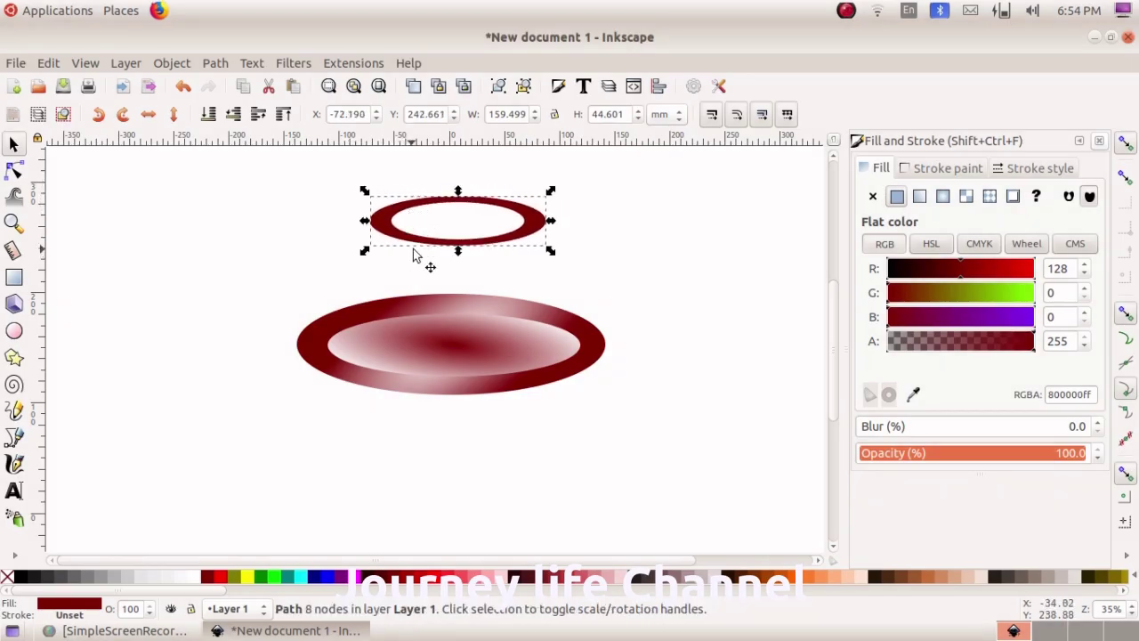
drag(425, 199, 425, 327)
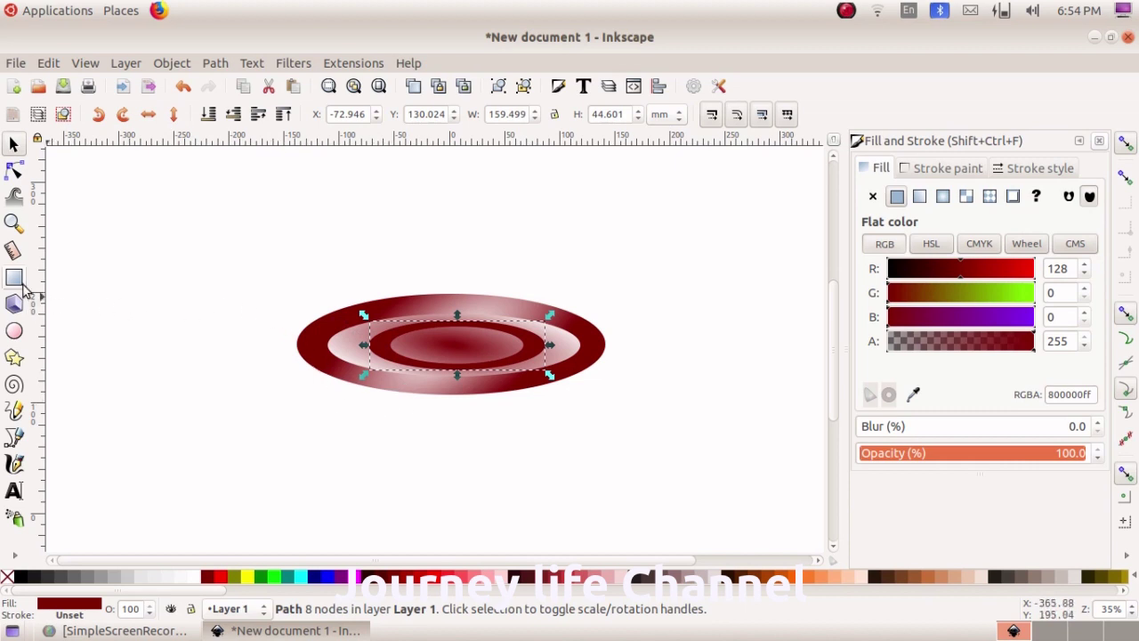
Draw a small 80.887 × 30.238 mm maroon ellipse and place it below the dish's front edge.
click(14, 331)
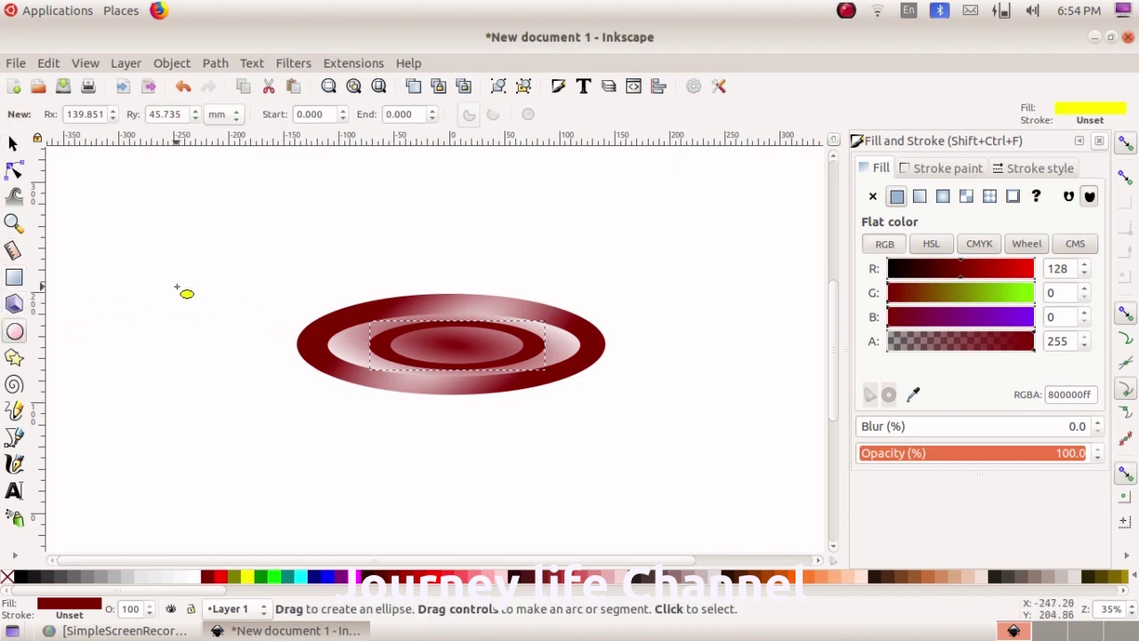
drag(205, 217, 295, 251)
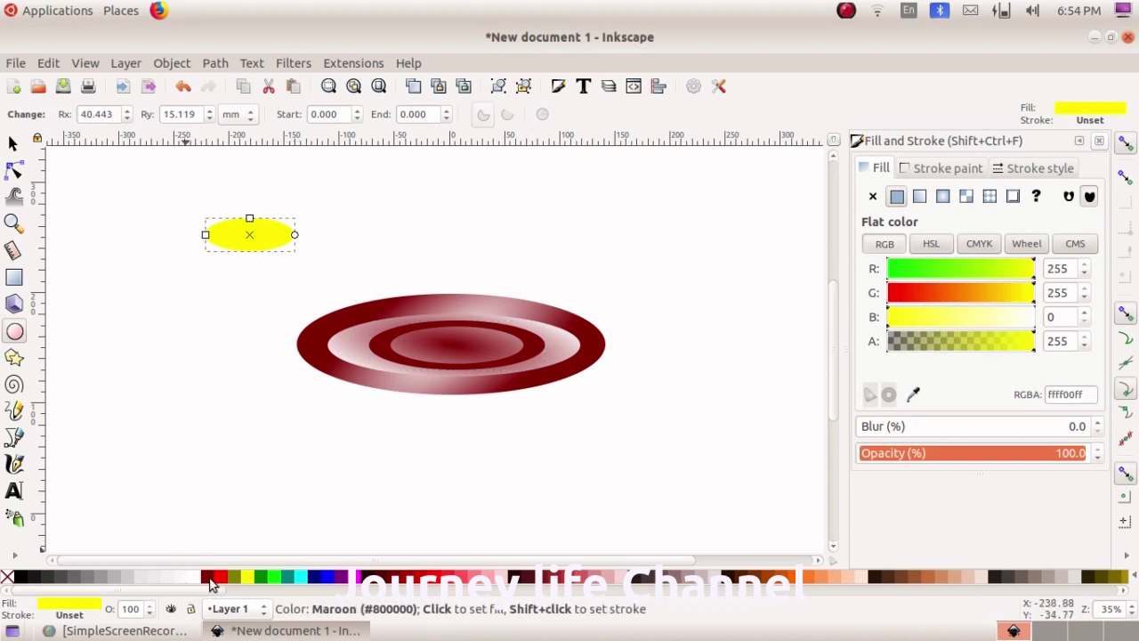
click(12, 144)
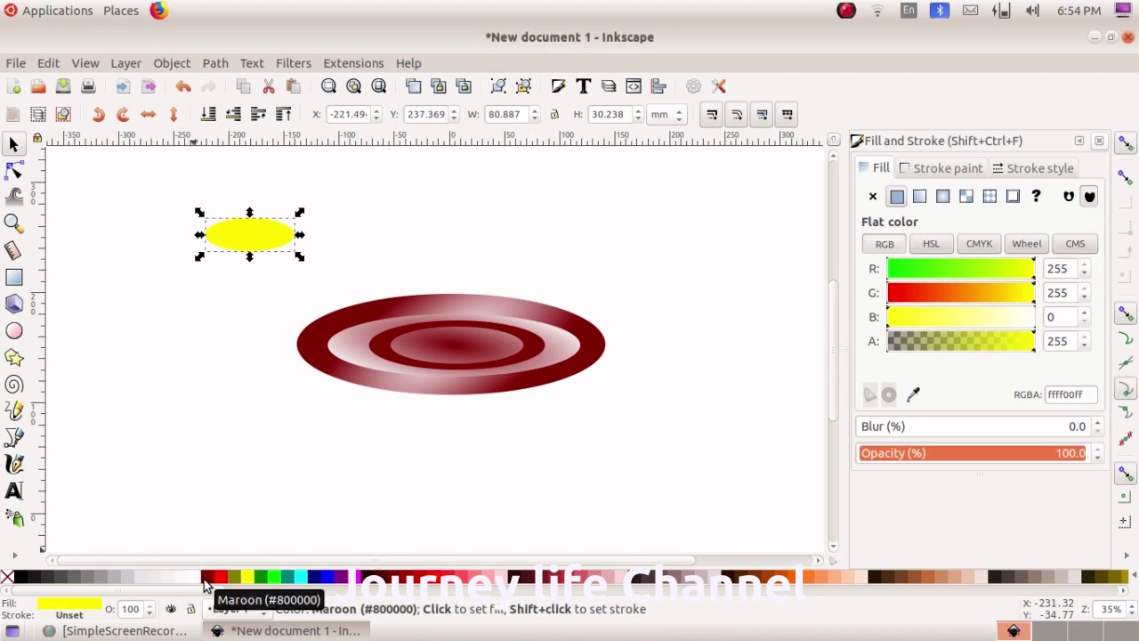
click(206, 578)
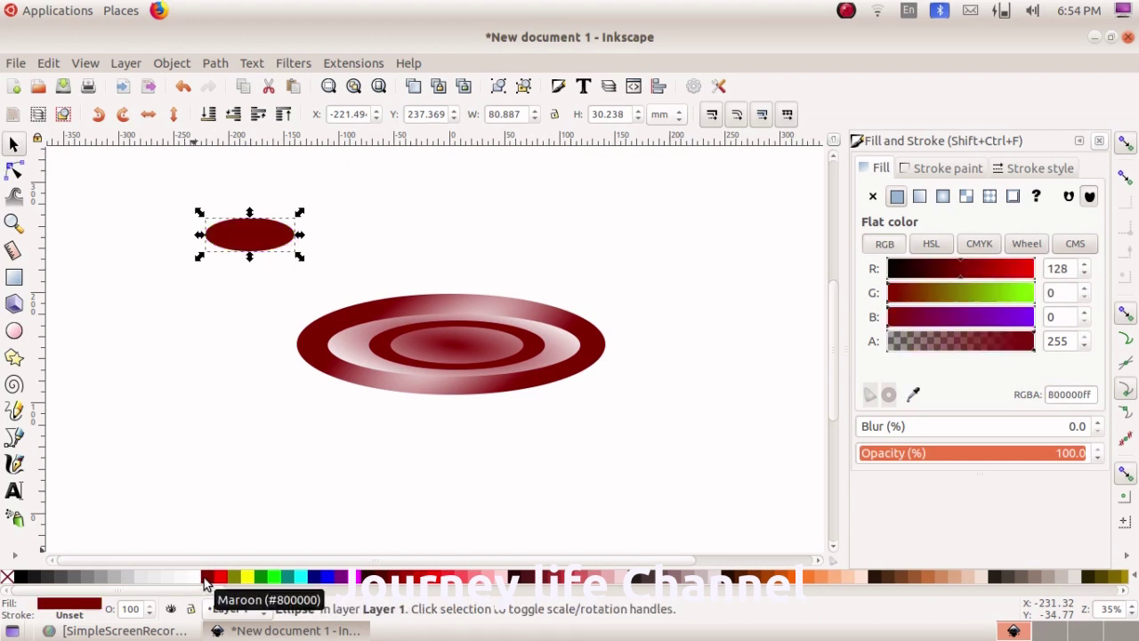
drag(255, 248, 454, 411)
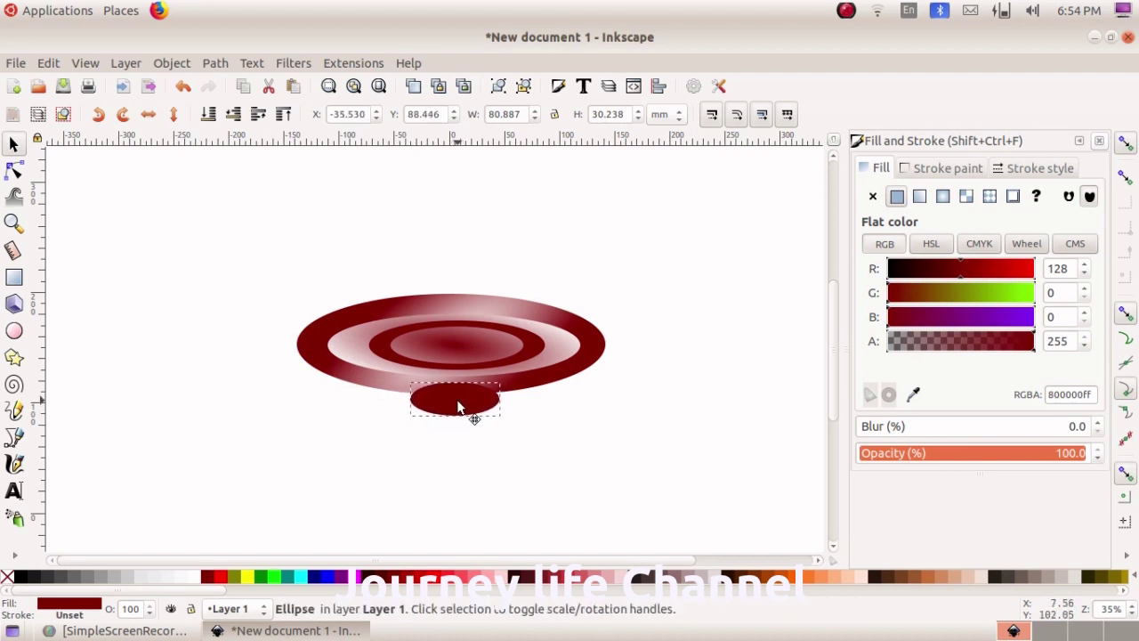
Position the base ellipse under the dish and widen it to about 90.714 × 32.506 mm.
mouse_move(454, 412)
mouse_down()
mouse_move(452, 403)
mouse_move(506, 428)
mouse_up()
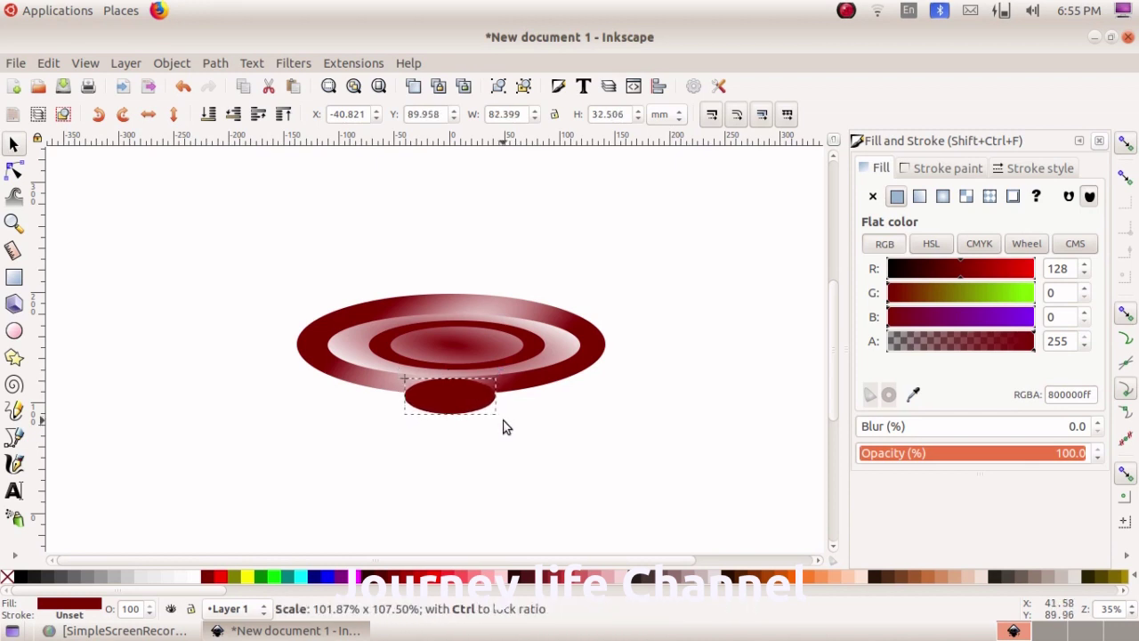
drag(505, 428, 503, 426)
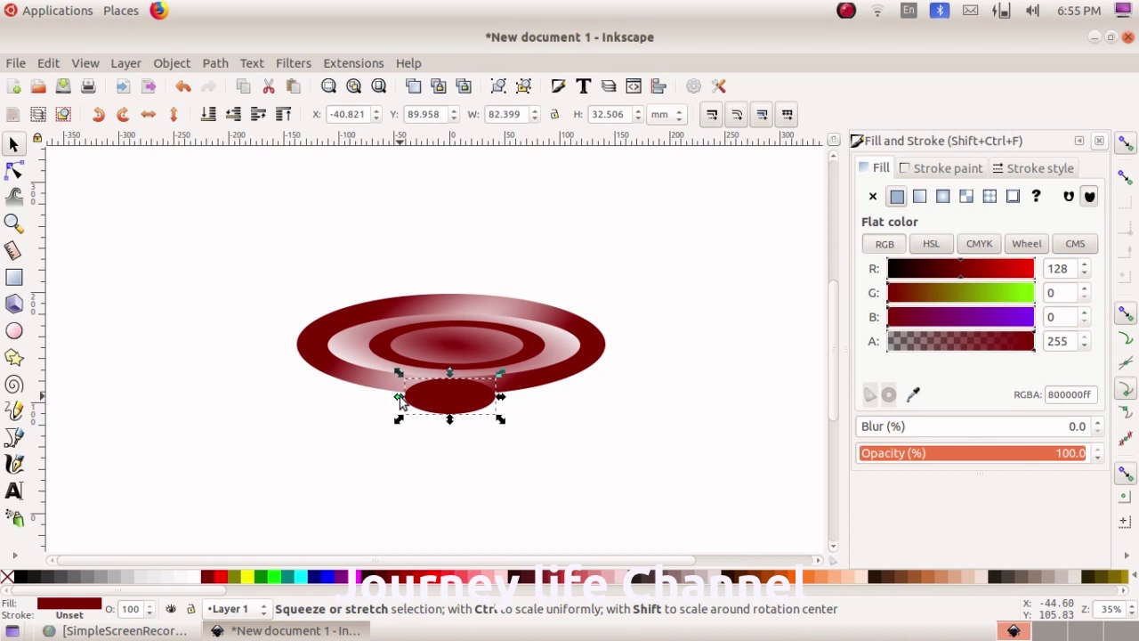
drag(400, 401, 391, 402)
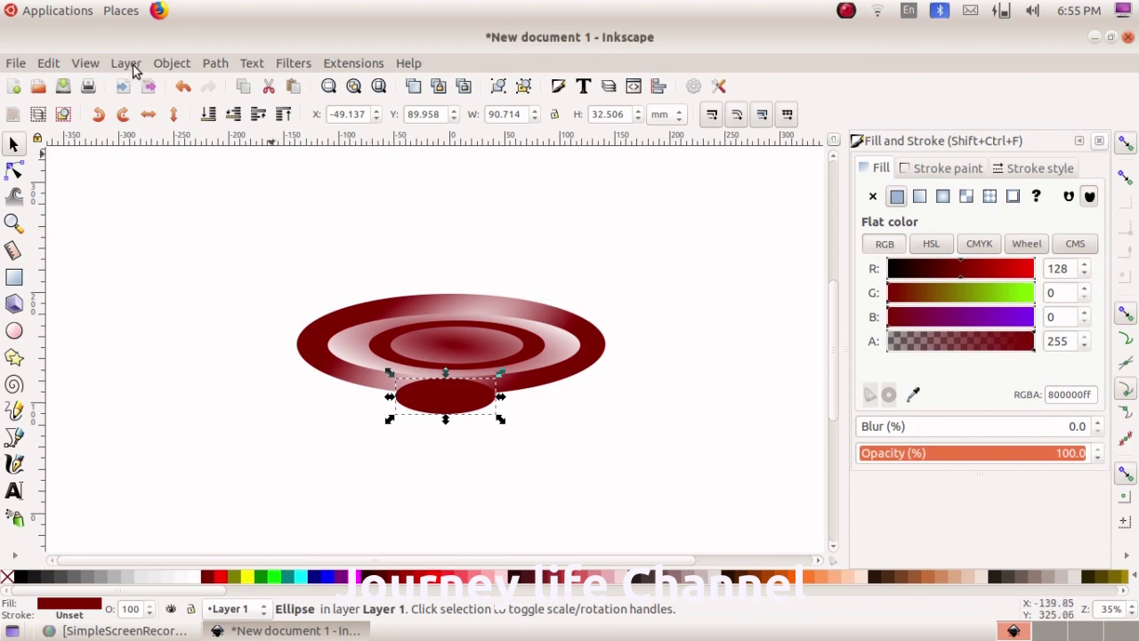
Send the base ellipse to the bottom with Object > Lower to Bottom and nudge it into place.
click(156, 69)
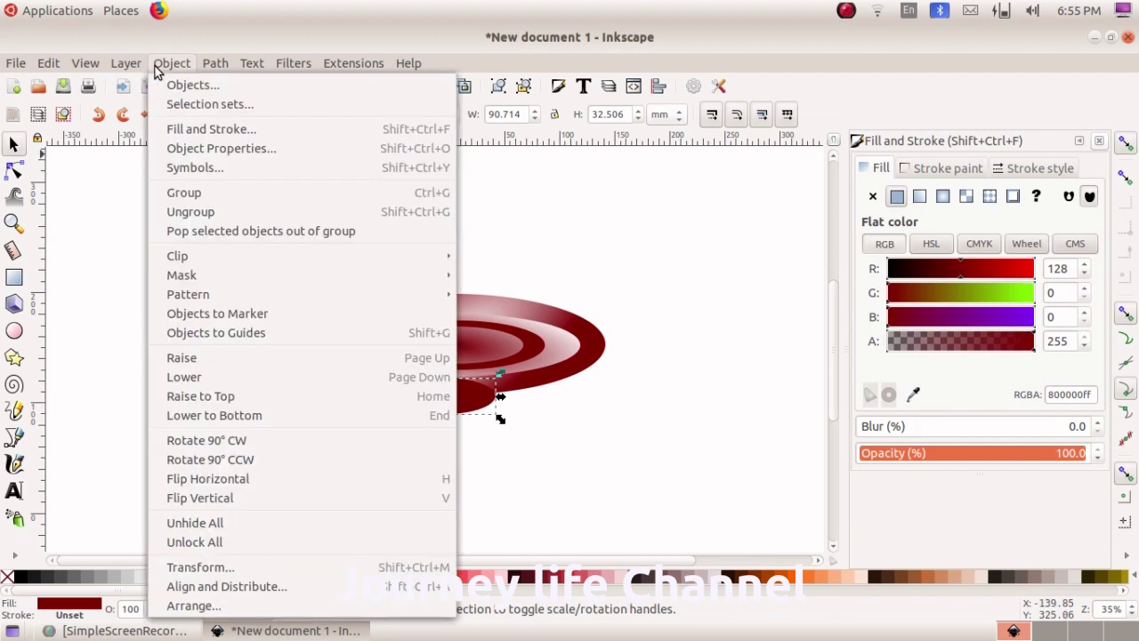
click(227, 415)
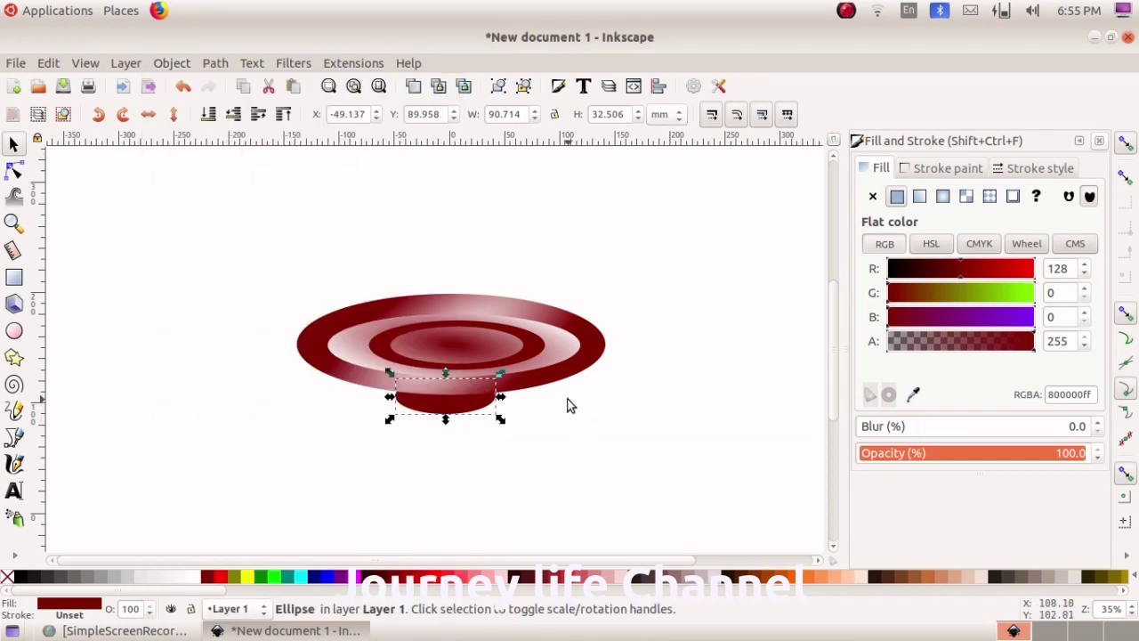
drag(449, 413, 456, 407)
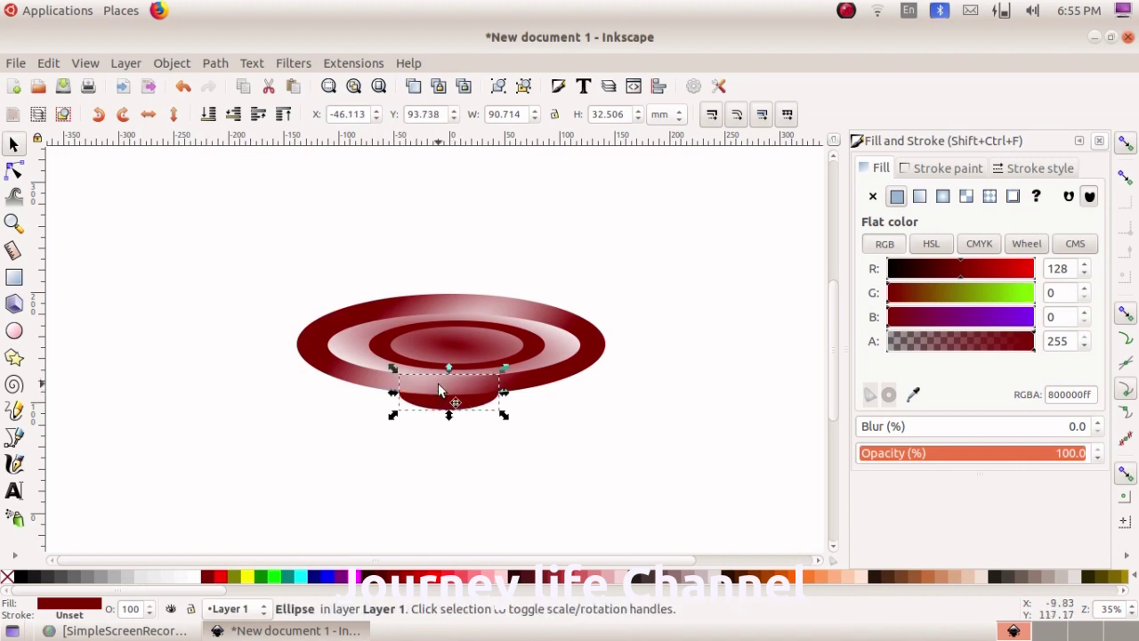
click(263, 316)
Group the four dish shapes into one object and move the group toward the upper left.
mouse_move(231, 235)
mouse_down()
mouse_move(553, 405)
mouse_move(656, 428)
mouse_up()
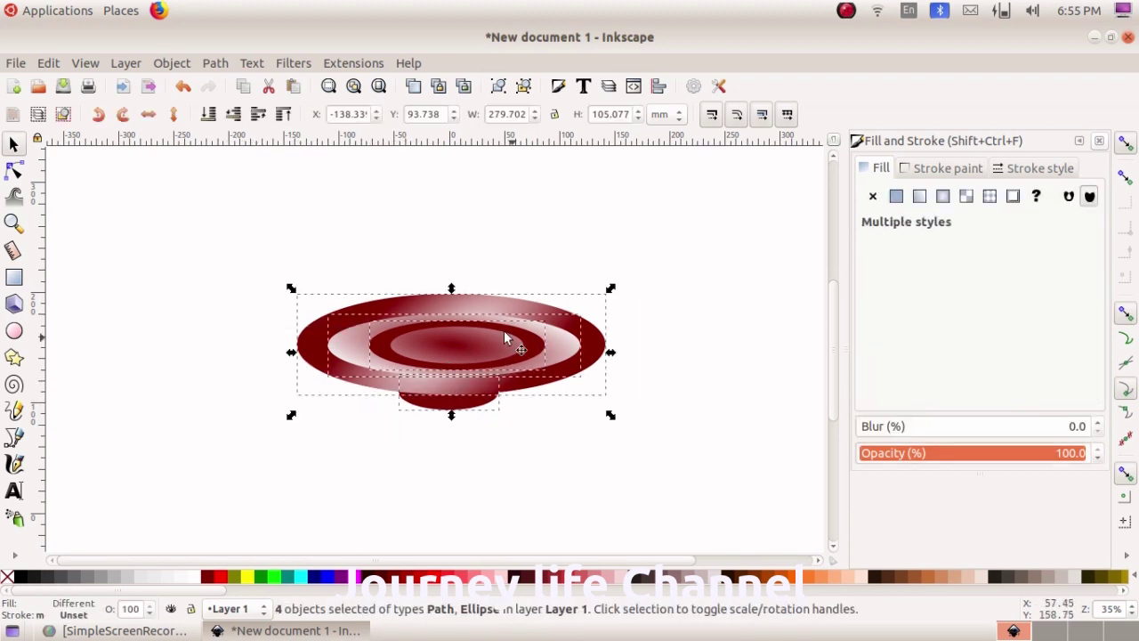
click(175, 64)
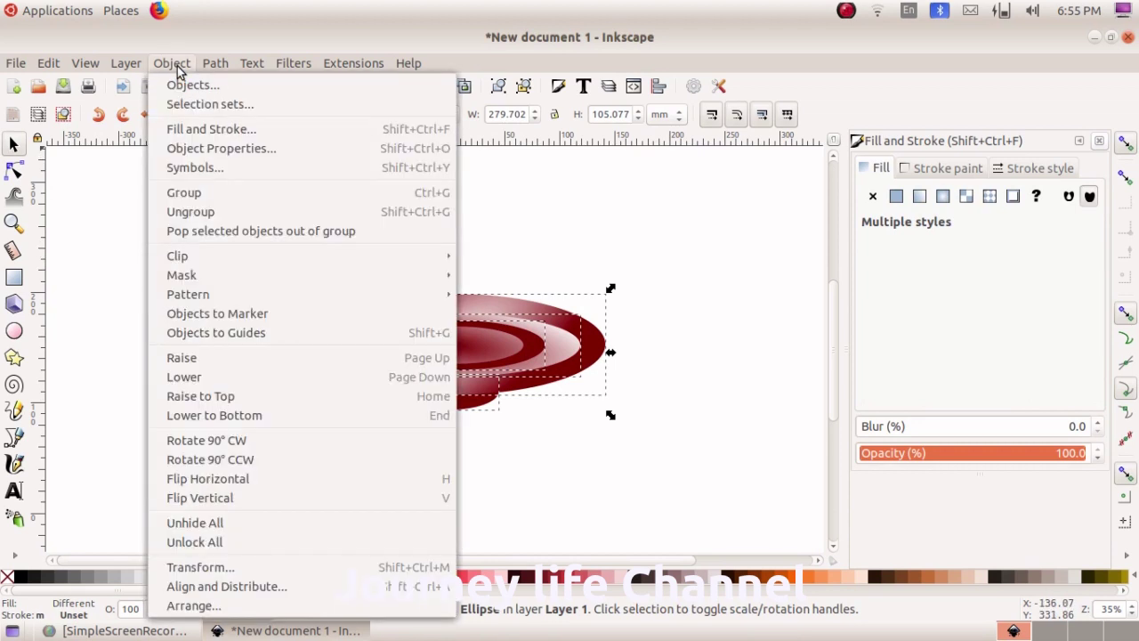
click(203, 197)
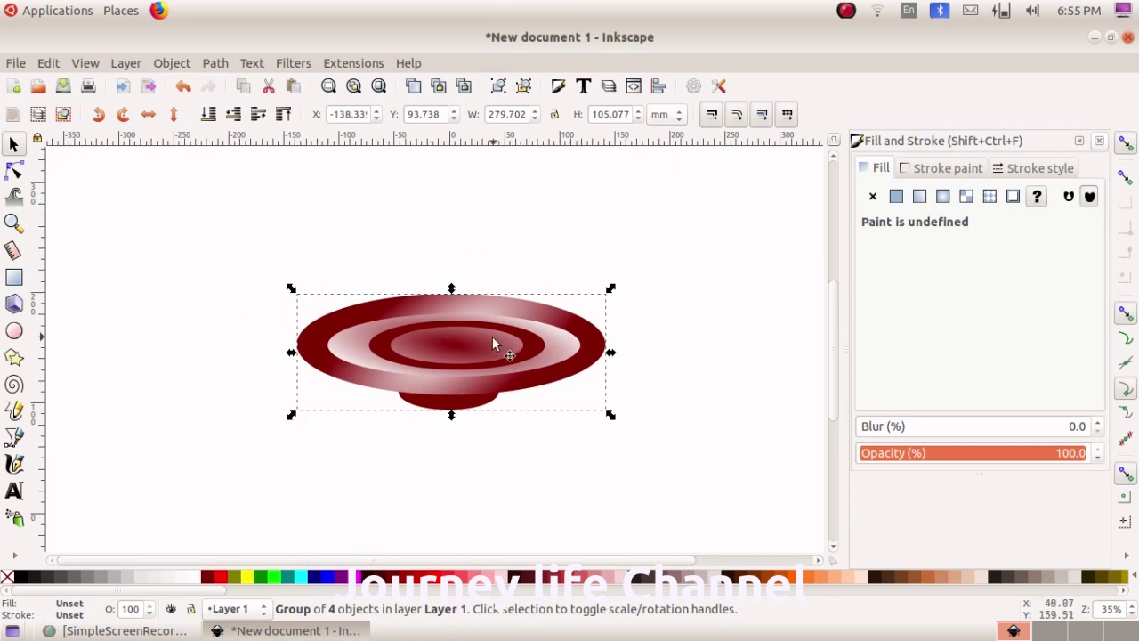
mouse_move(451, 335)
mouse_down()
mouse_move(466, 320)
mouse_move(462, 337)
mouse_move(320, 257)
mouse_up()
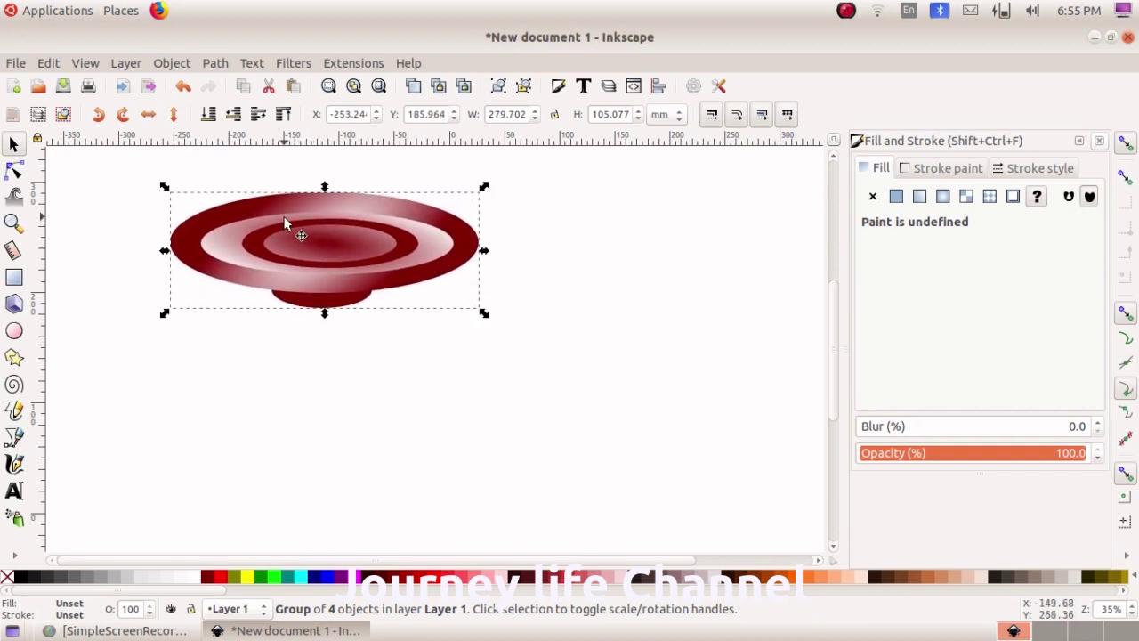
Save the drawing as Inkscape SVG named souser.svg in the kite folder.
click(15, 64)
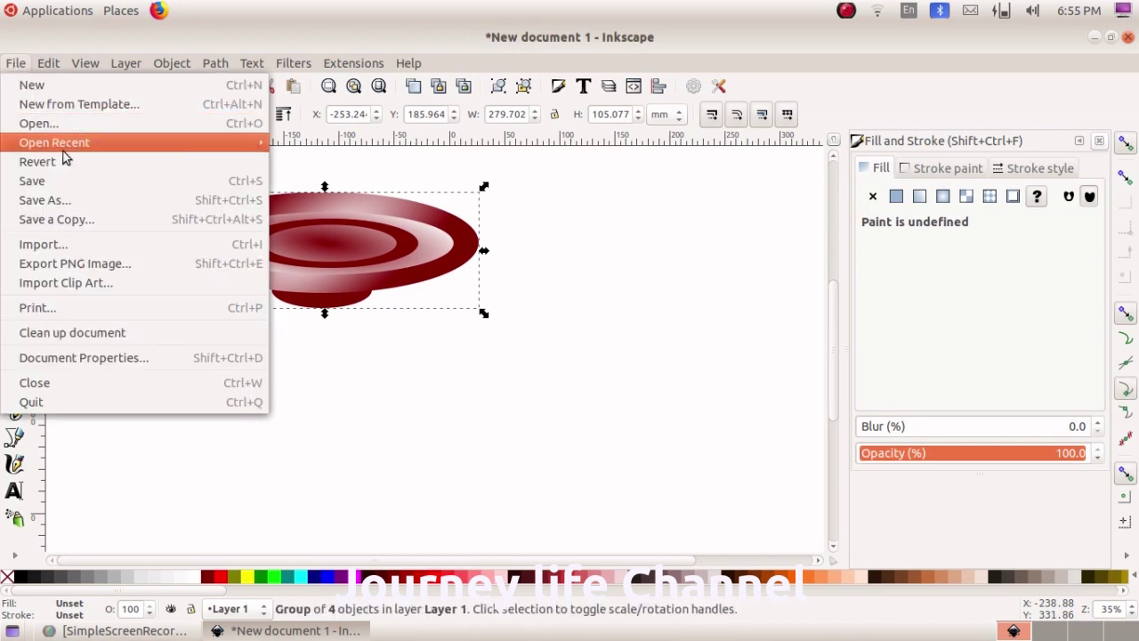
click(67, 203)
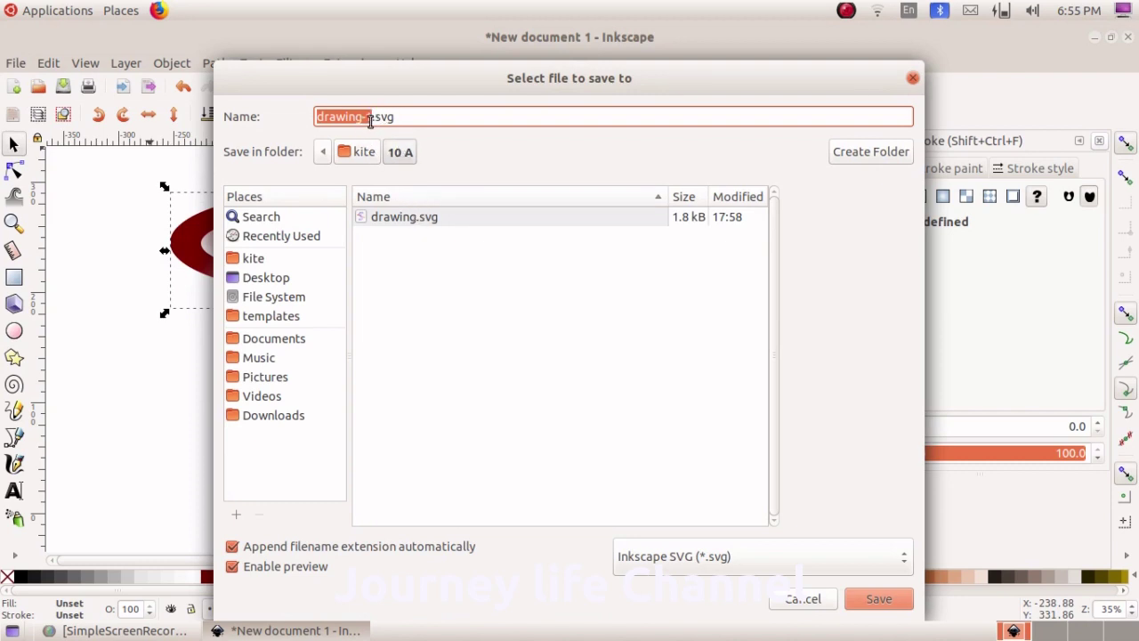
click(369, 119)
drag(365, 117, 301, 114)
text(s)
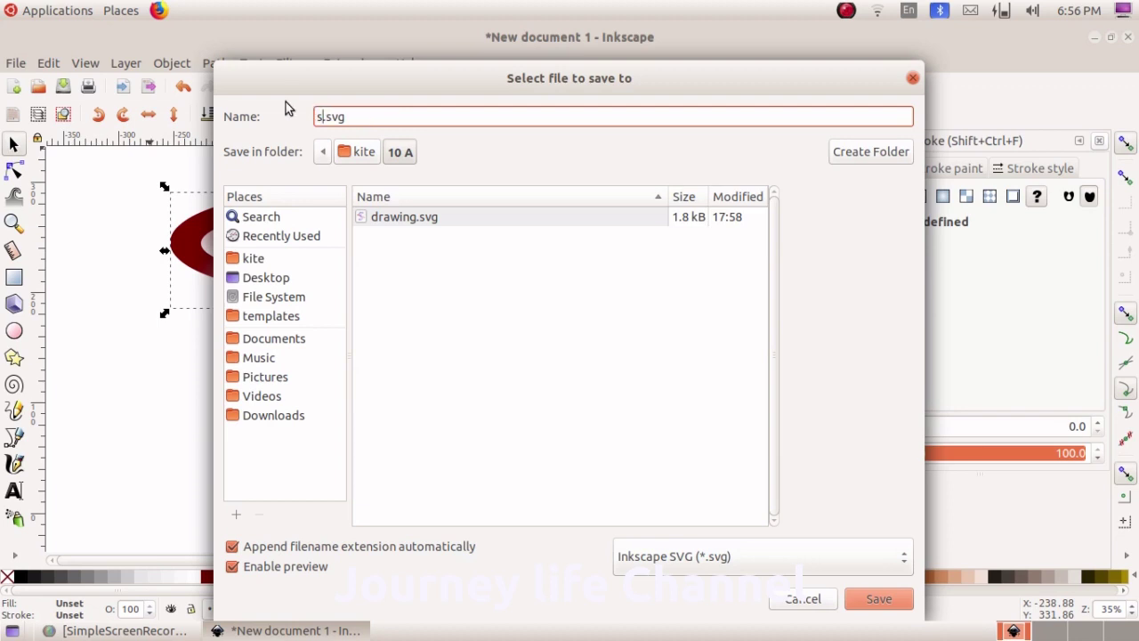
text(oo)
key(BackSpace)
text(user)
click(873, 600)
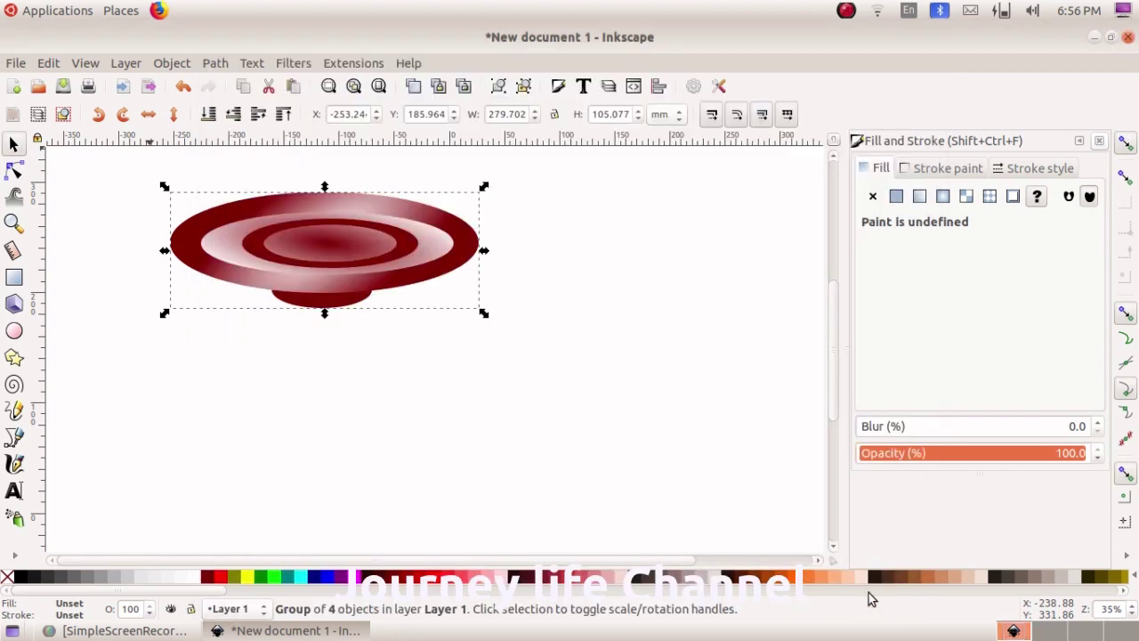